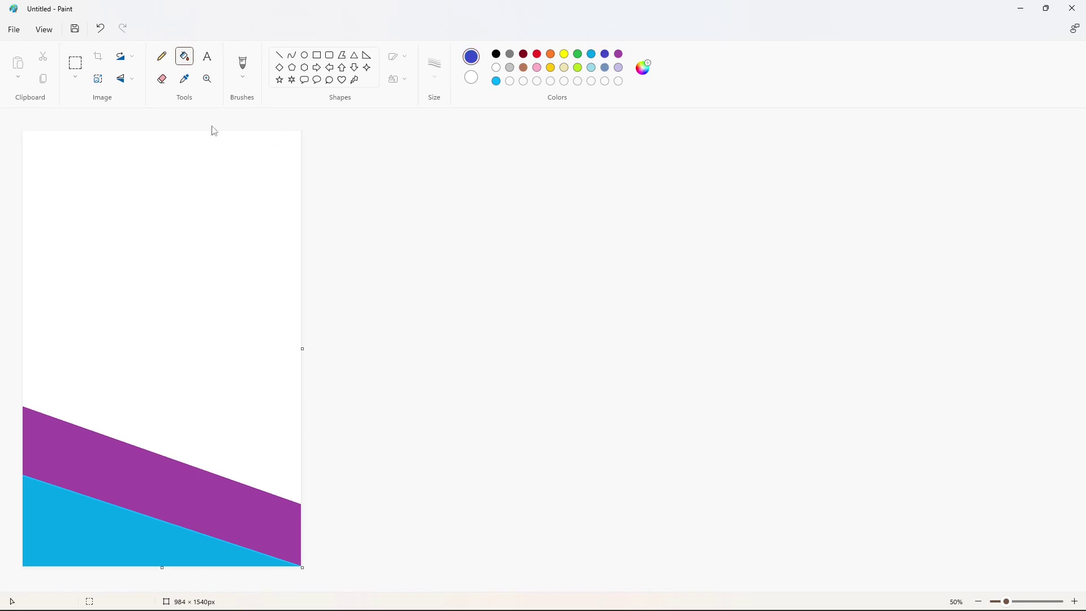
Add an indigo diagonal band directly above the purple one by drawing a slanted line and filling below it.
click(279, 55)
drag(23, 345, 301, 447)
click(185, 57)
click(173, 424)
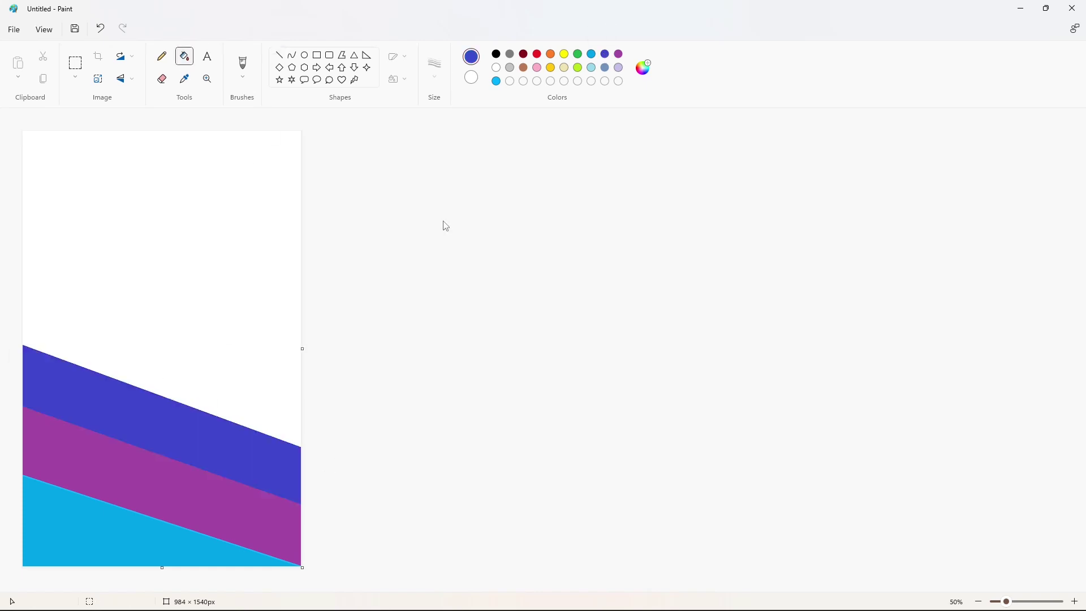
Mix a custom pink (#ED209C) and add a slanted band of it above the indigo one.
click(644, 66)
click(516, 194)
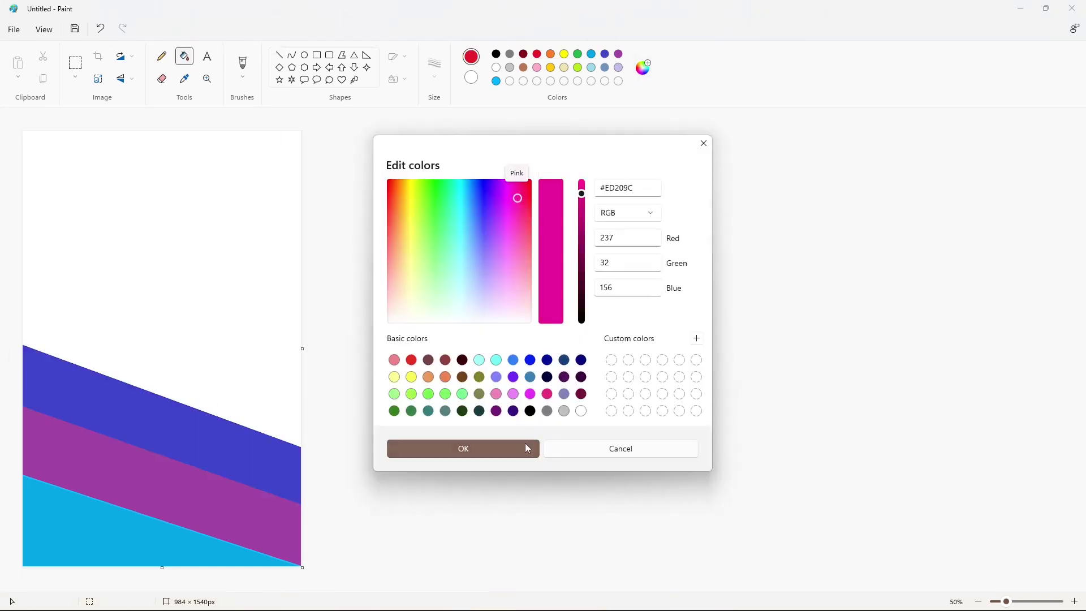
click(528, 449)
click(279, 55)
mouse_move(219, 356)
mouse_down()
mouse_move(3, 273)
mouse_move(339, 398)
mouse_up()
click(184, 56)
click(186, 374)
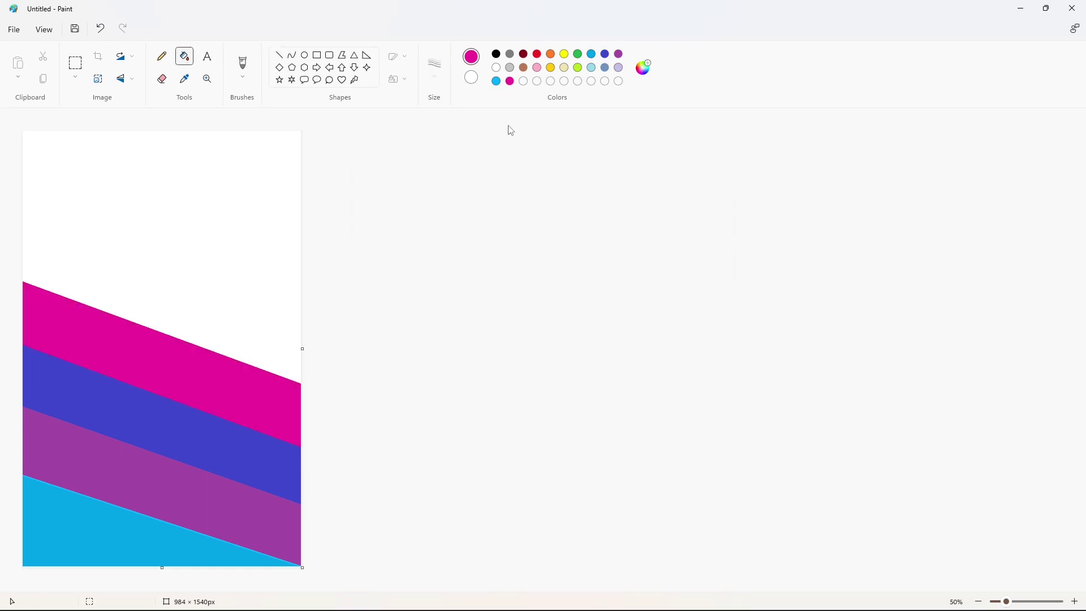
Draw a red slanted line above the pink band and fill the gap between them with red.
click(281, 56)
mouse_move(6, 206)
mouse_down()
mouse_move(243, 283)
mouse_move(354, 347)
mouse_up()
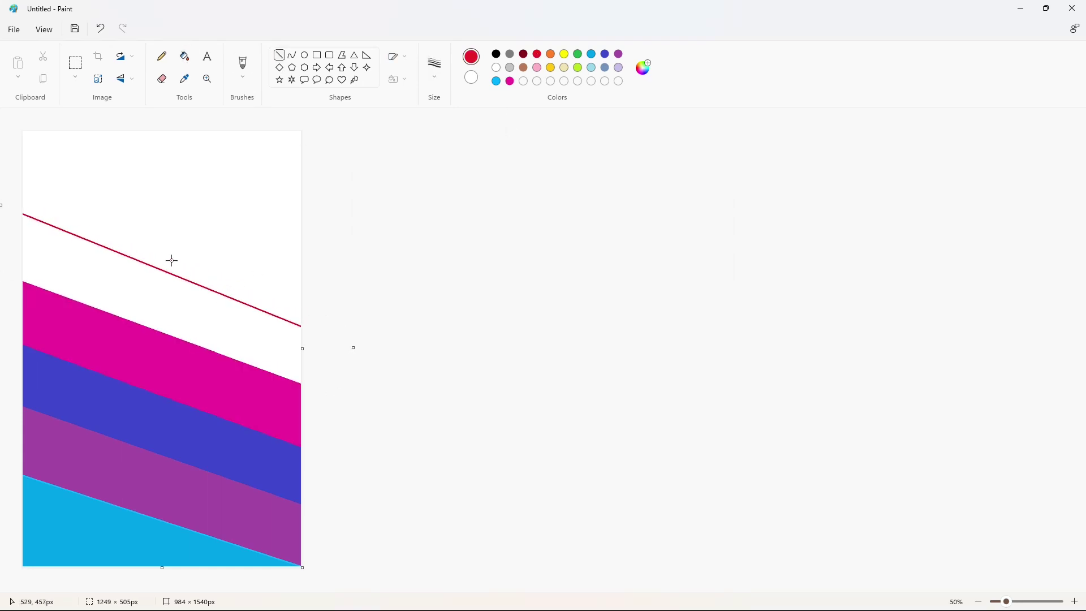
click(185, 57)
click(190, 310)
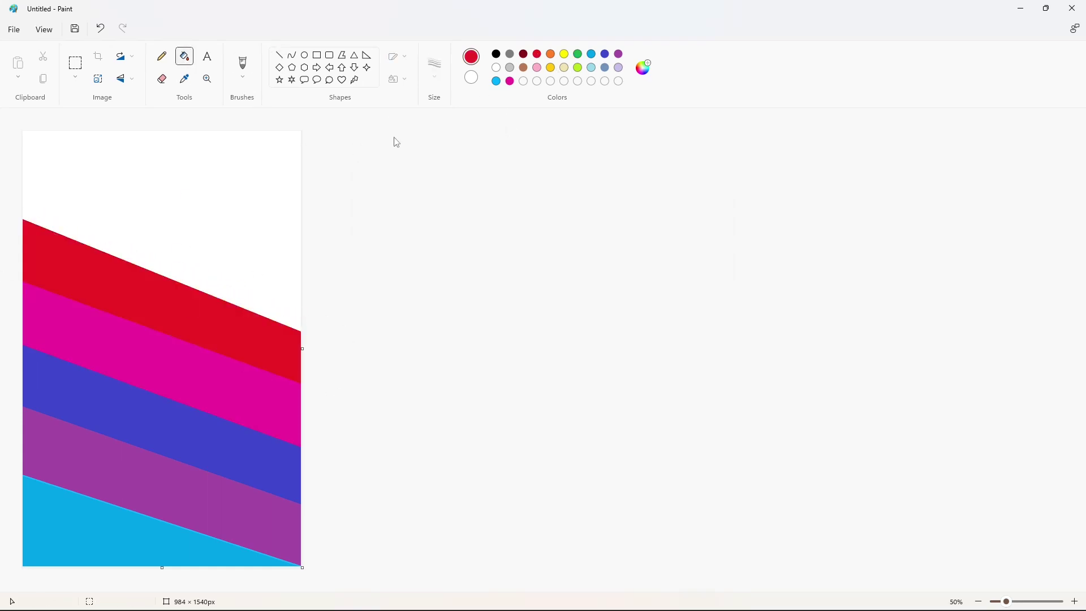
Add an orange diagonal band above the red one, outlined with a slanted line and filled.
click(551, 54)
click(279, 55)
drag(6, 163, 342, 300)
click(185, 56)
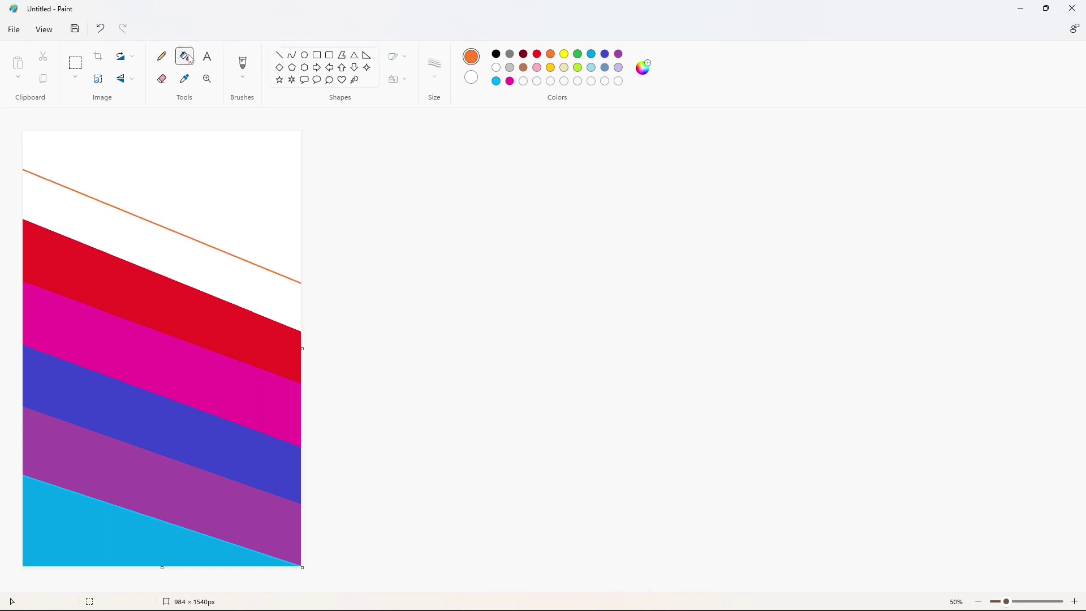
click(203, 261)
Add a lime diagonal band above the orange one and fill the remaining white corner with yellow.
click(279, 55)
drag(7, 126, 338, 239)
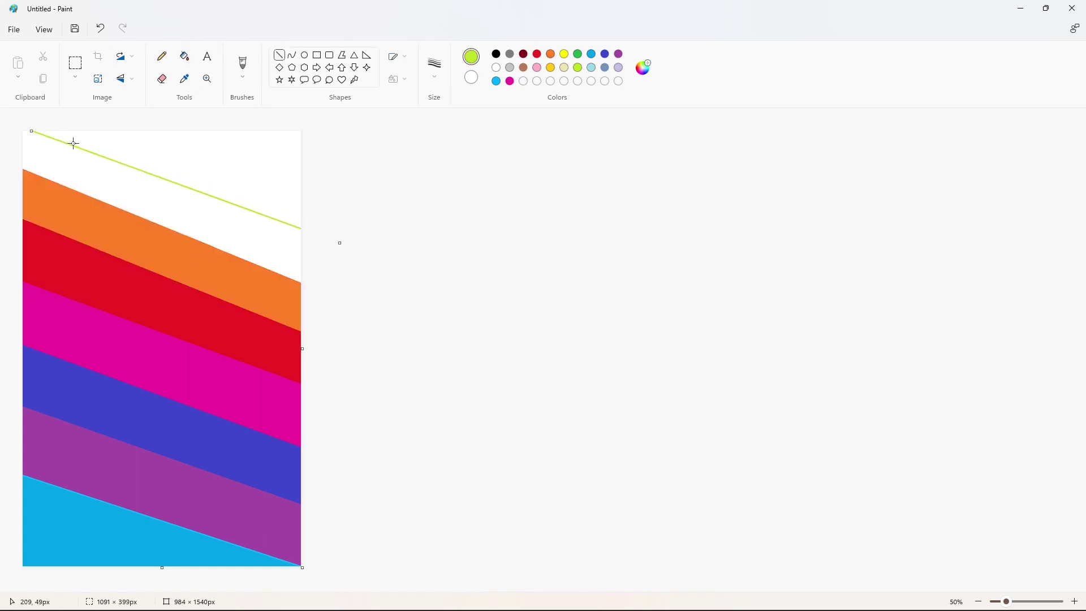
click(185, 56)
click(206, 208)
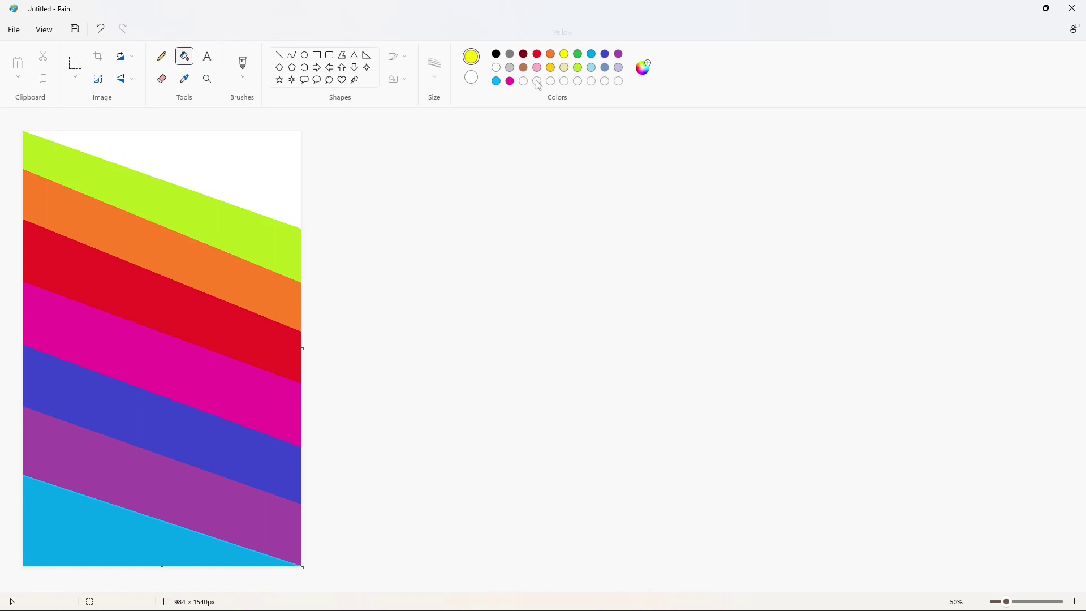
click(272, 156)
Resize the image to 1% horizontally with the aspect ratio unlocked, keeping the vertical size at 100%.
click(98, 78)
double_click(510, 293)
key(BackSpace)
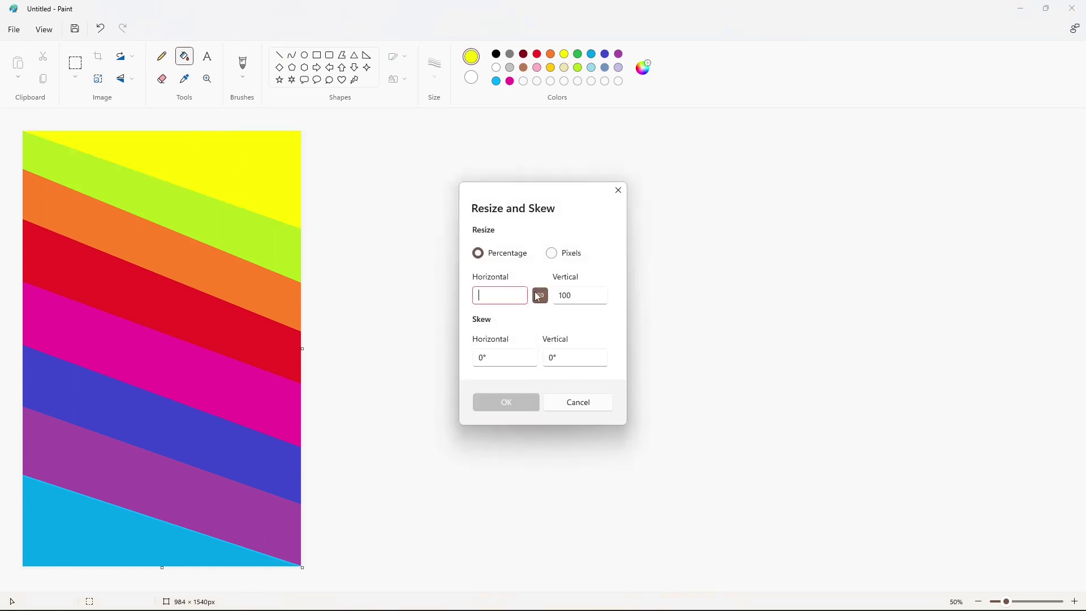
click(540, 294)
text(1)
click(506, 400)
Shrink the narrow strip to 1% horizontally a second time, with the aspect ratio unlocked.
click(99, 79)
click(540, 295)
double_click(498, 295)
text(1)
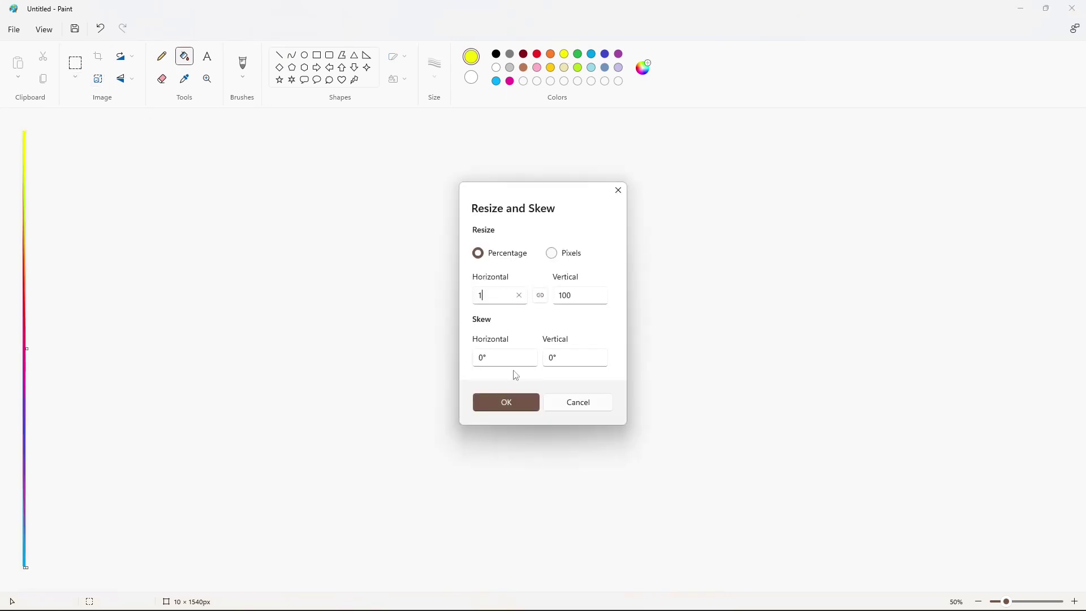
click(509, 400)
Stretch the strip to 500% horizontally twice in a row, leaving the vertical size at 100%.
click(99, 79)
click(540, 295)
double_click(497, 296)
text(500)
click(512, 404)
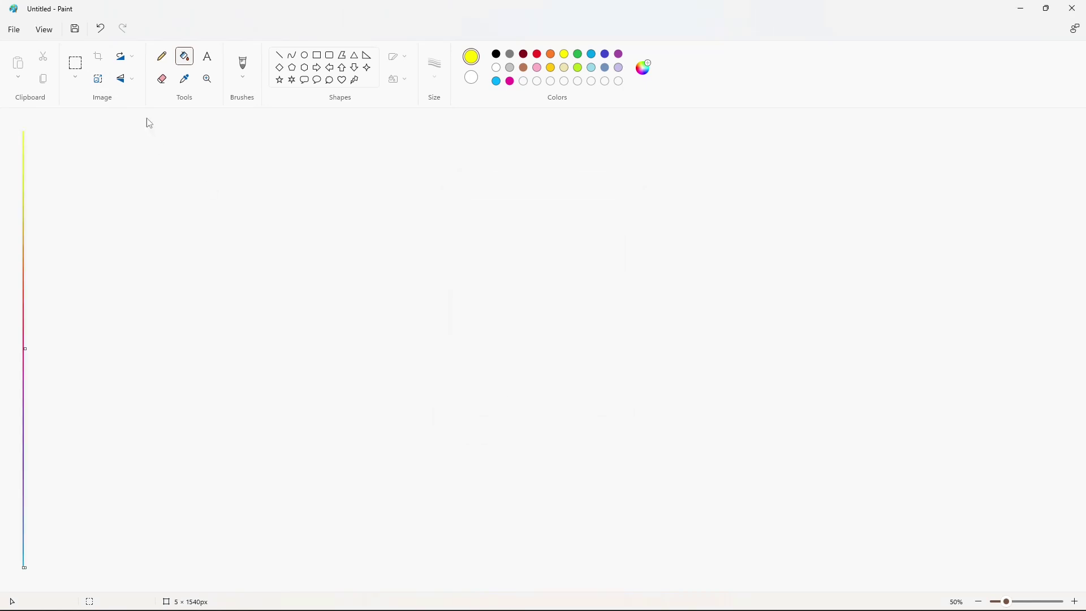
click(97, 79)
double_click(501, 295)
key(BackSpace)
text(500)
click(506, 402)
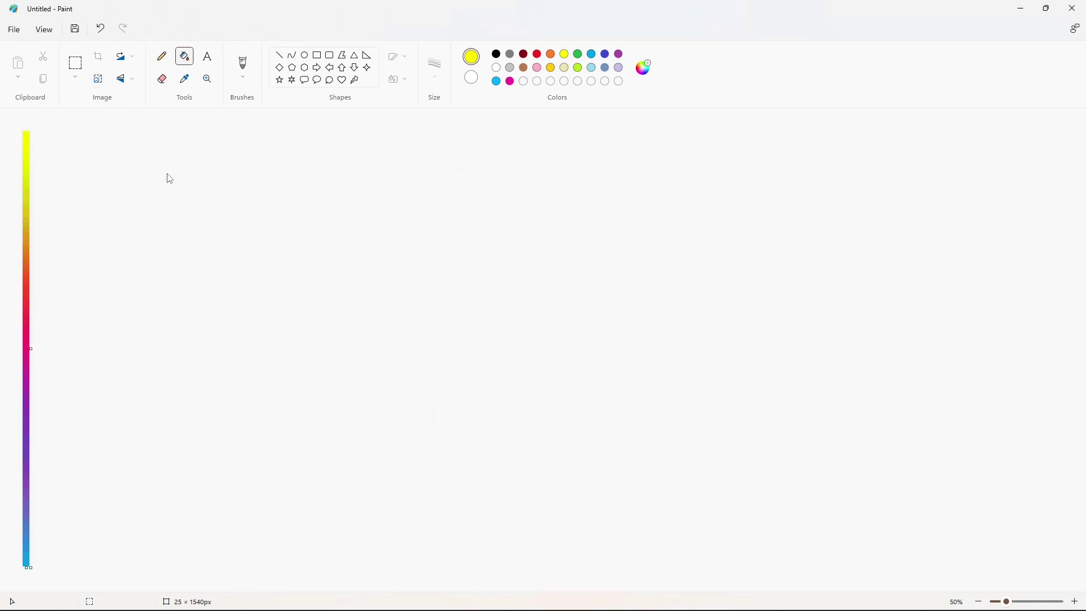
Widen the gradient strip to 500% horizontally three more times, leaving its height at 100%.
click(98, 79)
double_click(510, 294)
key(BackSpace)
text(500)
click(506, 402)
click(98, 79)
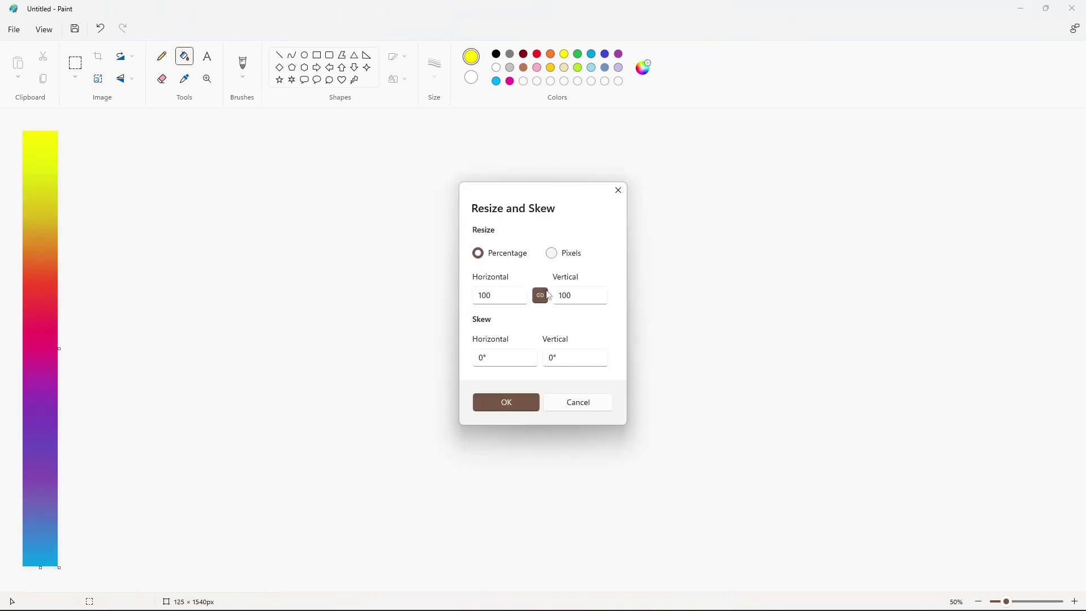
double_click(500, 295)
key(BackSpace)
text(500)
click(506, 402)
click(98, 79)
double_click(501, 295)
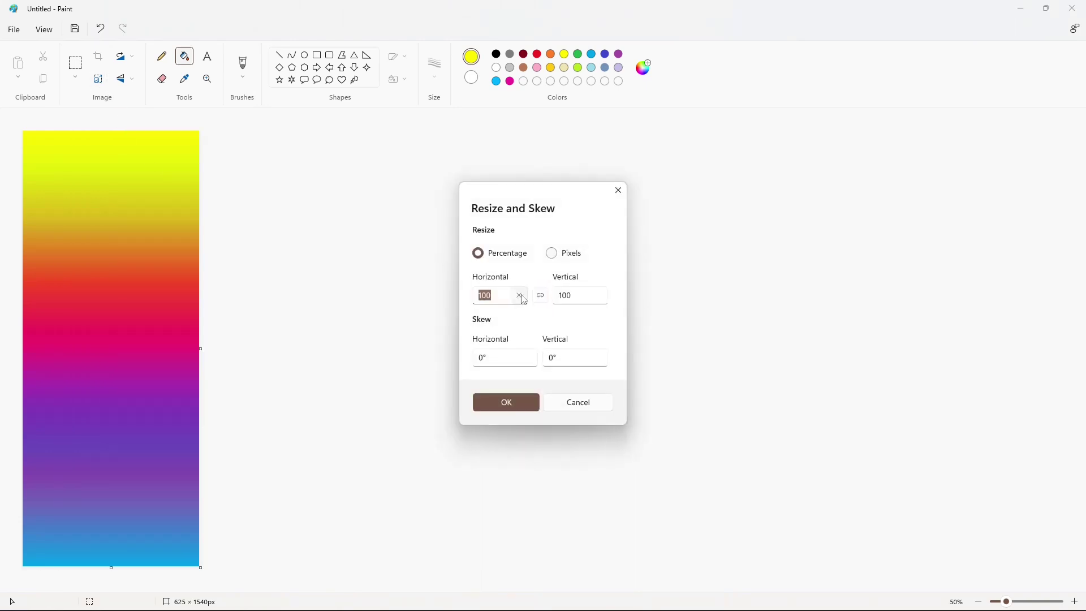
key(BackSpace)
text(500)
click(509, 402)
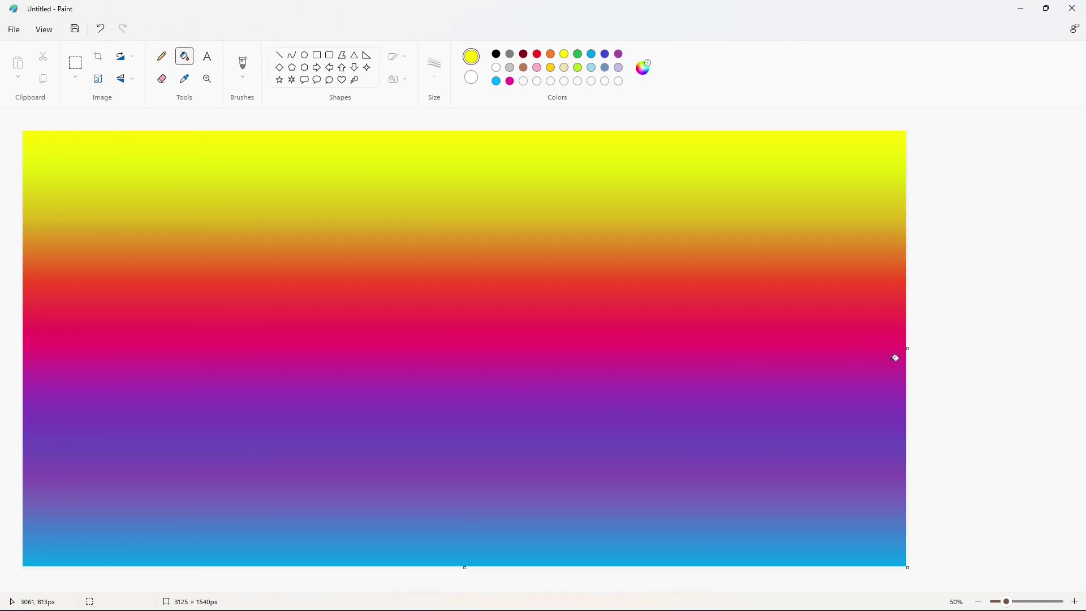
Extend the canvas with blank white space beside the gradient to 6300 × 1540 px and choose a black oval shape.
click(977, 601)
drag(467, 240, 915, 240)
click(1073, 601)
drag(614, 587, 1054, 587)
click(304, 54)
click(495, 54)
drag(545, 264, 778, 502)
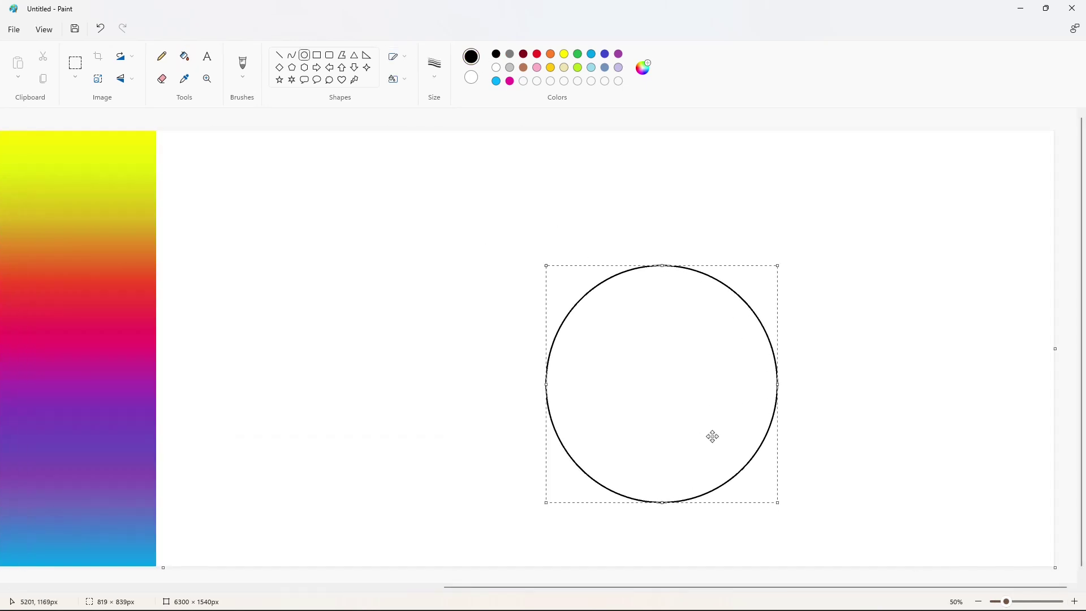
drag(701, 428, 658, 436)
drag(621, 271, 635, 239)
drag(490, 398, 501, 387)
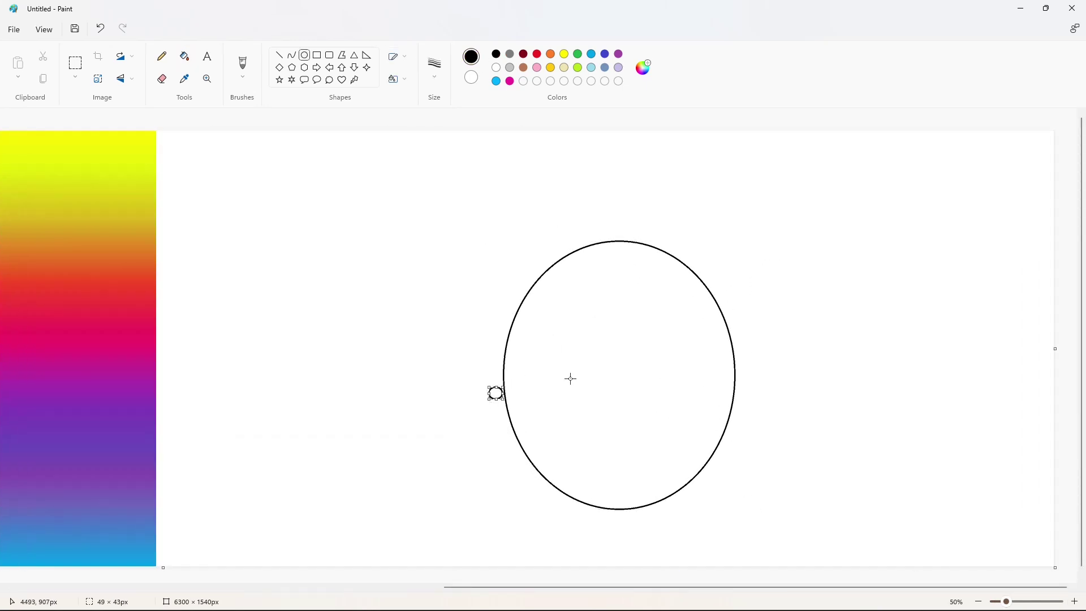
key(ctrl+z)
key(ctrl+z)
Draw a black circle about 963 px across in the blank white area beside the gradient.
drag(509, 239, 743, 512)
drag(509, 375, 480, 400)
drag(744, 375, 754, 390)
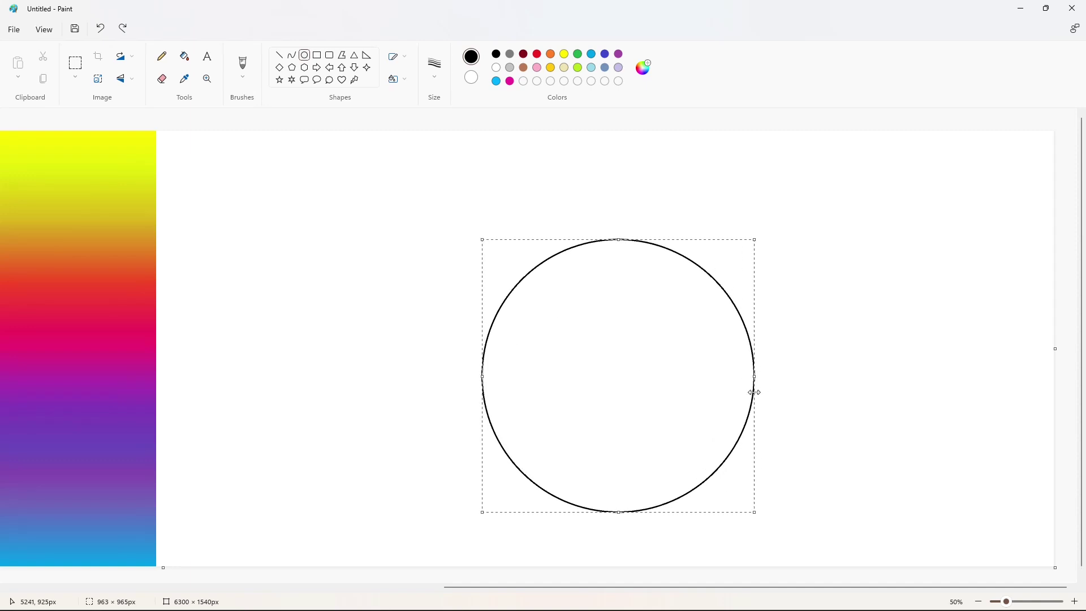
drag(621, 240, 622, 242)
click(831, 431)
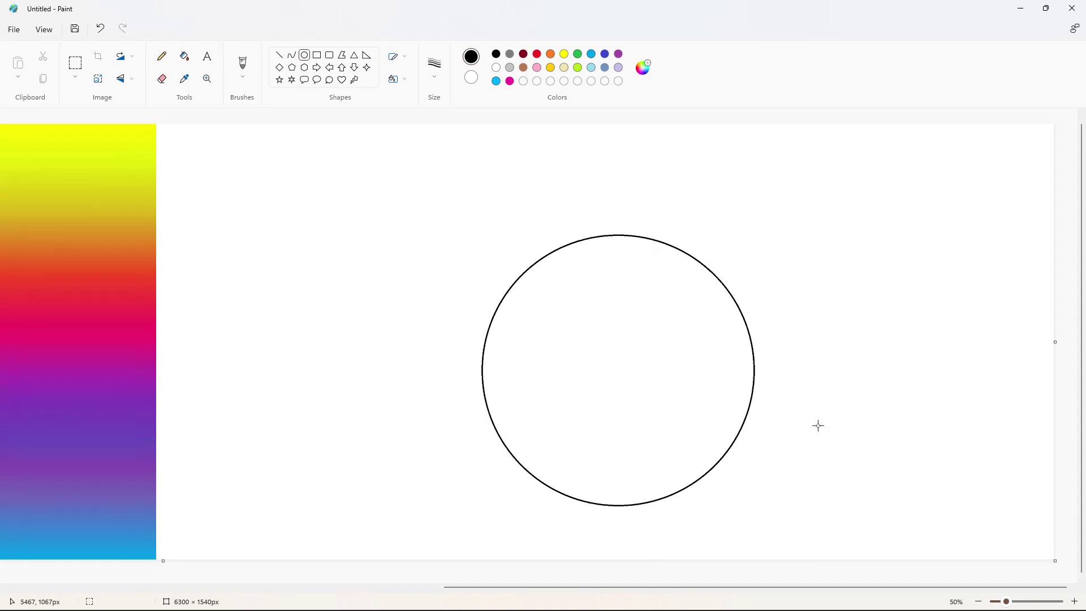
Draw a smaller black circle centred inside the large one to form a ring.
scroll(816, 420, up, 1)
mouse_move(556, 320)
mouse_down()
mouse_move(680, 433)
mouse_move(623, 435)
mouse_up()
drag(679, 380, 678, 381)
drag(556, 378, 559, 388)
click(812, 430)
Select both circles with a rectangular selection and copy them.
click(75, 63)
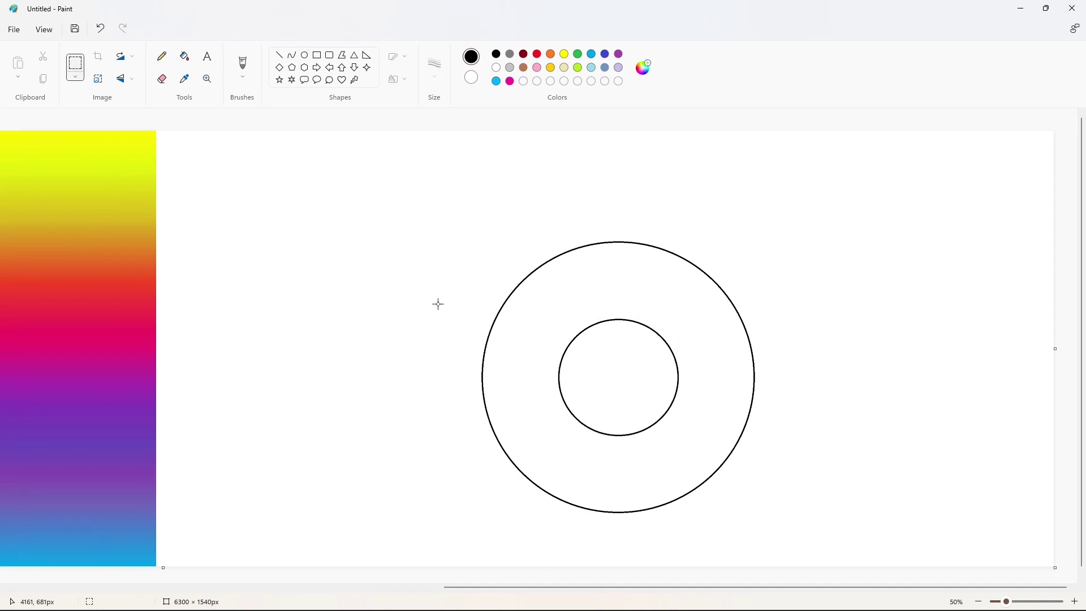
drag(417, 194, 867, 555)
click(904, 471)
Draw the stem of a letter b on the large circle using two vertical lines joined by a horizontal line on top.
click(279, 55)
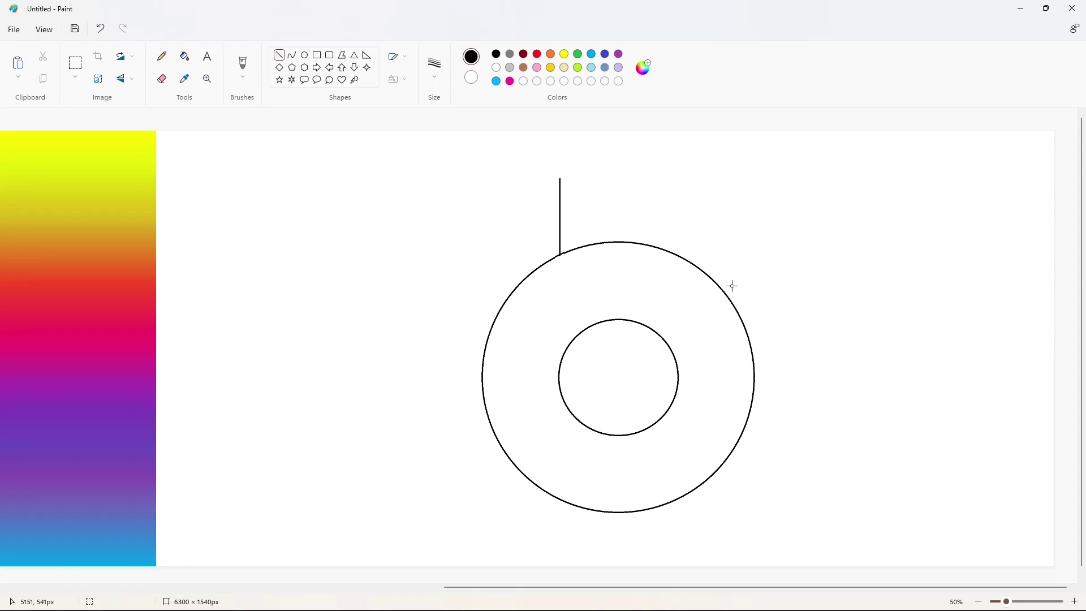
click(1074, 601)
drag(583, 587, 718, 585)
scroll(678, 520, down, 2)
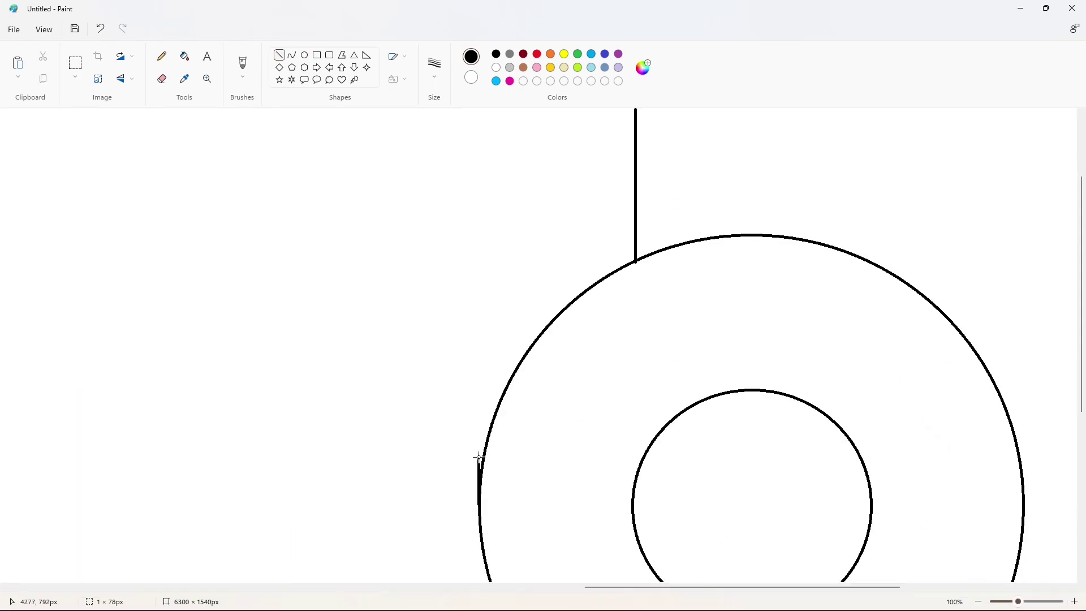
drag(478, 457, 479, 109)
click(653, 141)
scroll(673, 158, up, 2)
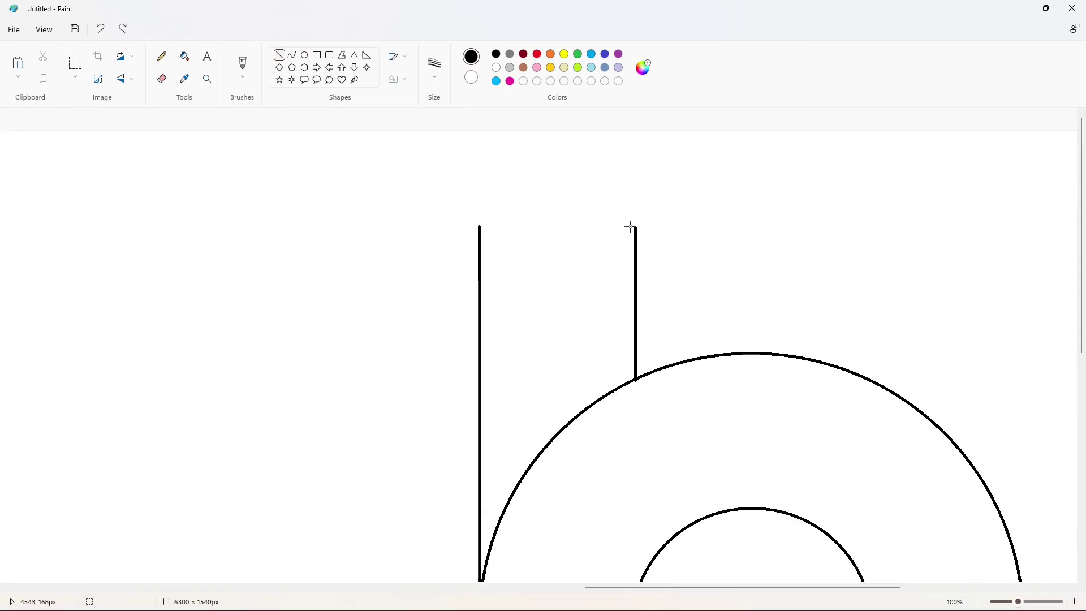
drag(630, 227, 497, 227)
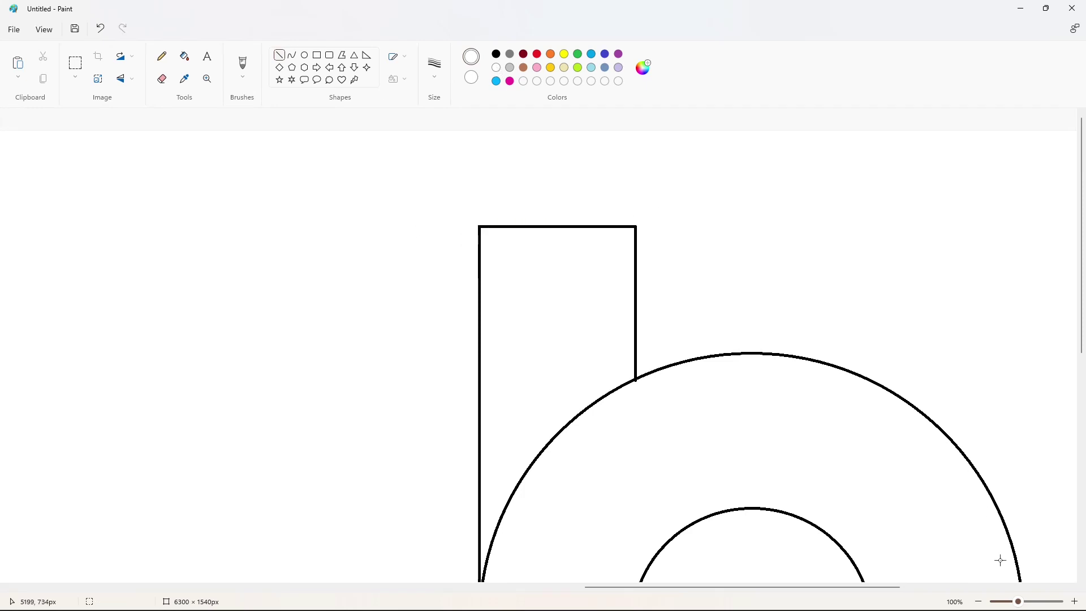
Fill the b's stem and ring with purple and recolour the black circle outlines purple.
scroll(999, 559, down, 2)
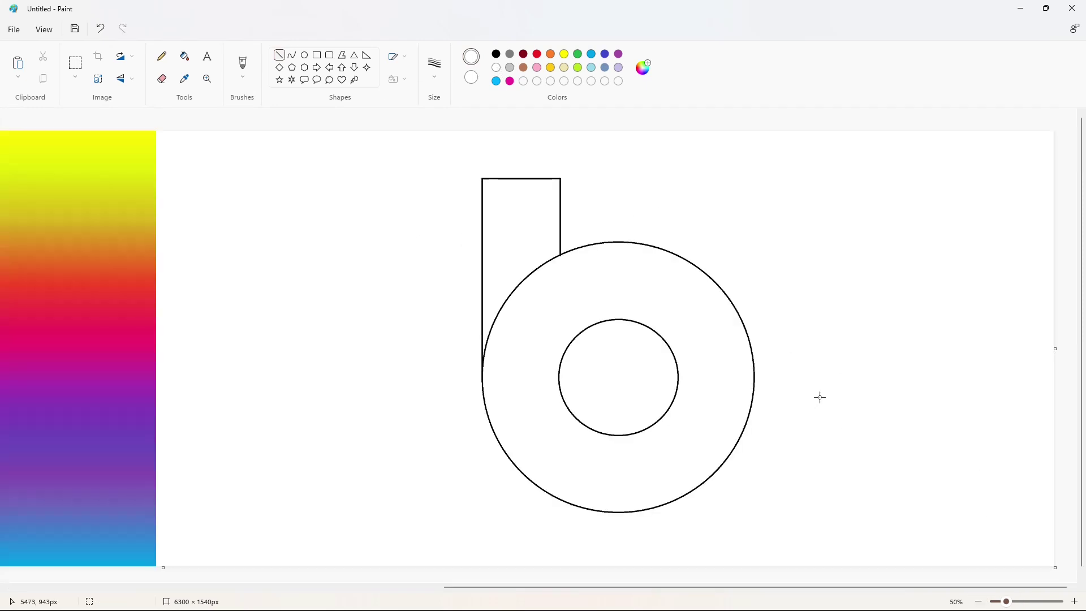
click(190, 61)
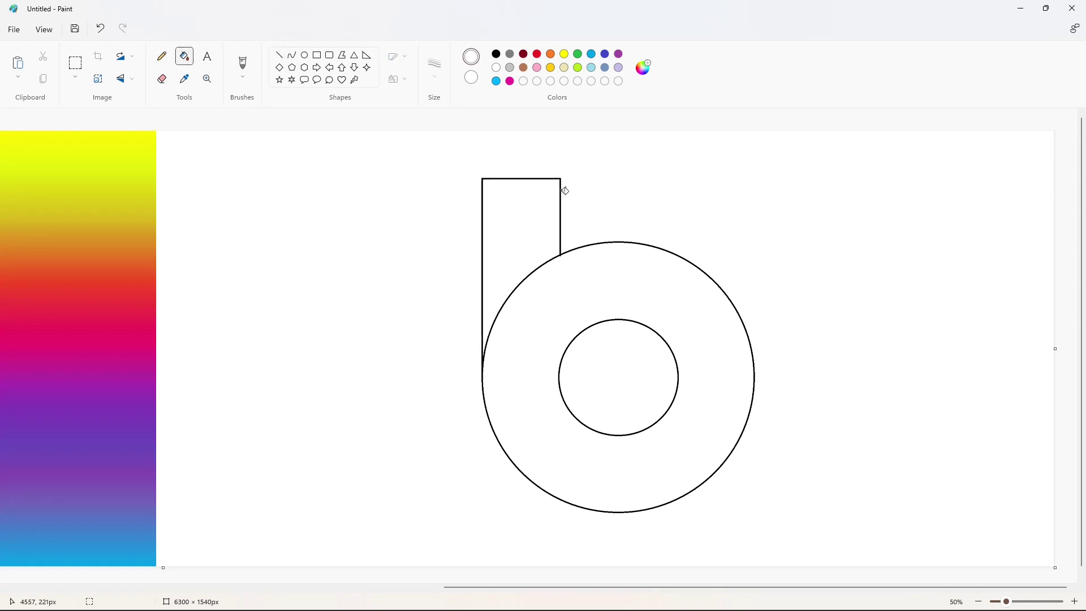
click(618, 54)
click(543, 222)
click(598, 282)
click(620, 319)
click(616, 242)
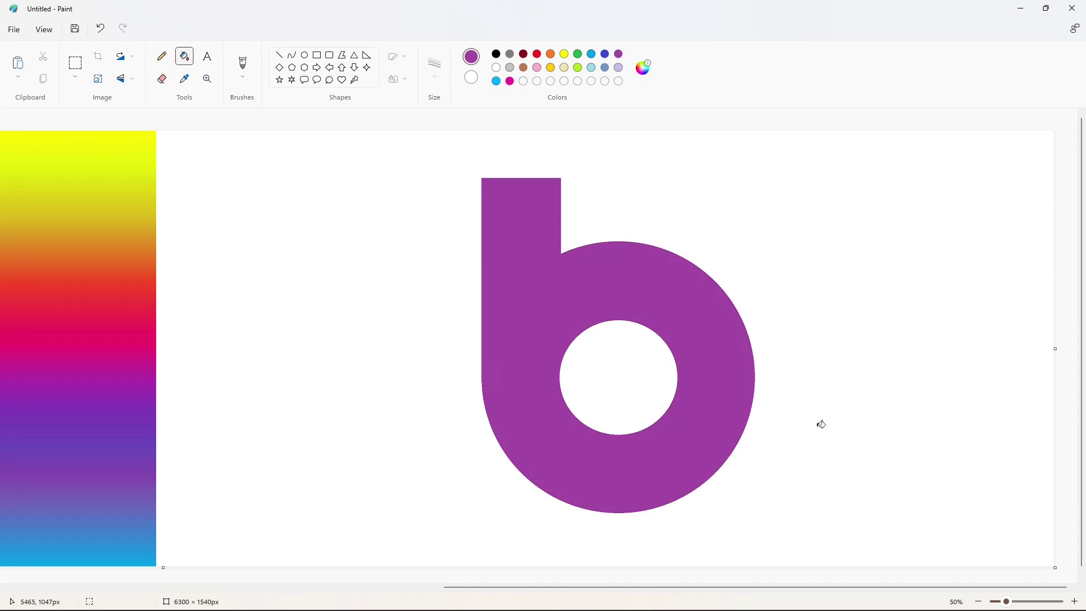
Paste the copied circles with a transparent selection and place them over the purple b's ring.
key(ctrl+v)
click(79, 77)
click(75, 233)
drag(215, 328, 629, 384)
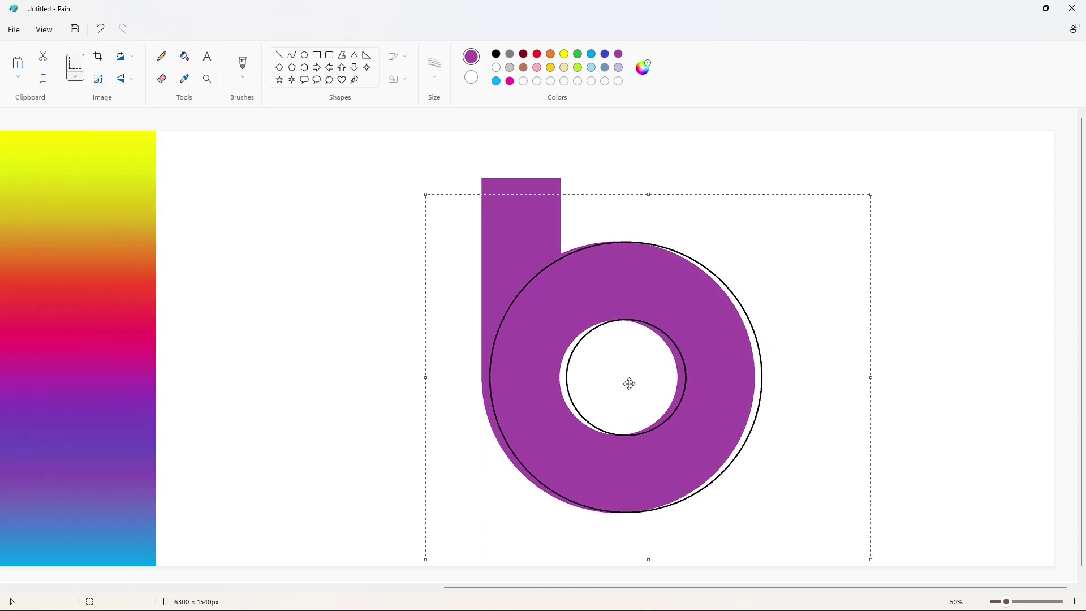
Nudge the pasted circles horizontally until their outer circle overlaps only the right part of the purple ring.
key(Right)
key(Right)
key(Right)
key(Right)
key(Right)
key(Right)
key(Right)
key(Right)
key(Right)
key(Right)
key(Right)
key(Right)
key(Right)
key(Right)
key(Right)
key(Right)
key(Right)
key(Right)
key(Right)
key(Right)
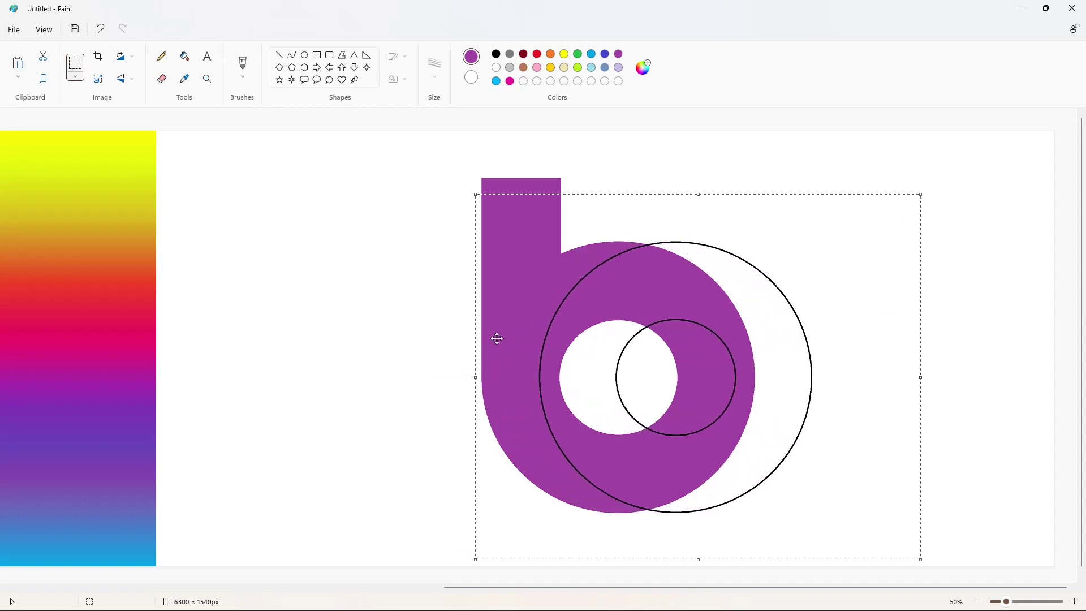
key(Right)
key(Right)
key(Right)
key(Right)
key(Right)
key(Right)
key(Right)
key(Right)
key(Right)
key(Right)
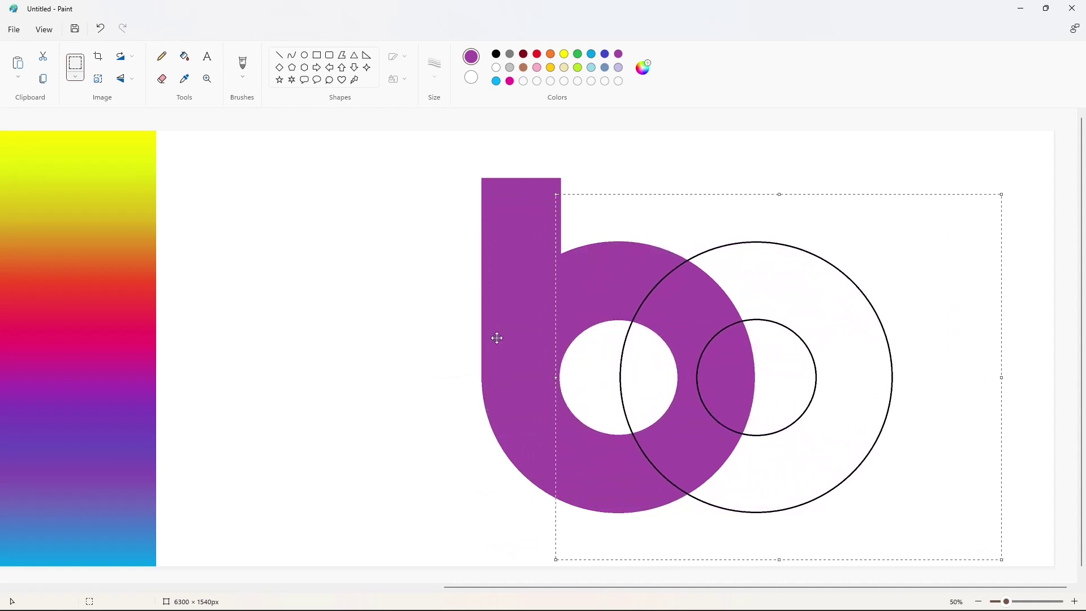
key(Right)
key(Right)
key(Right)
key(Right)
key(Right)
key(Right)
key(Right)
key(Right)
key(Right)
key(Right)
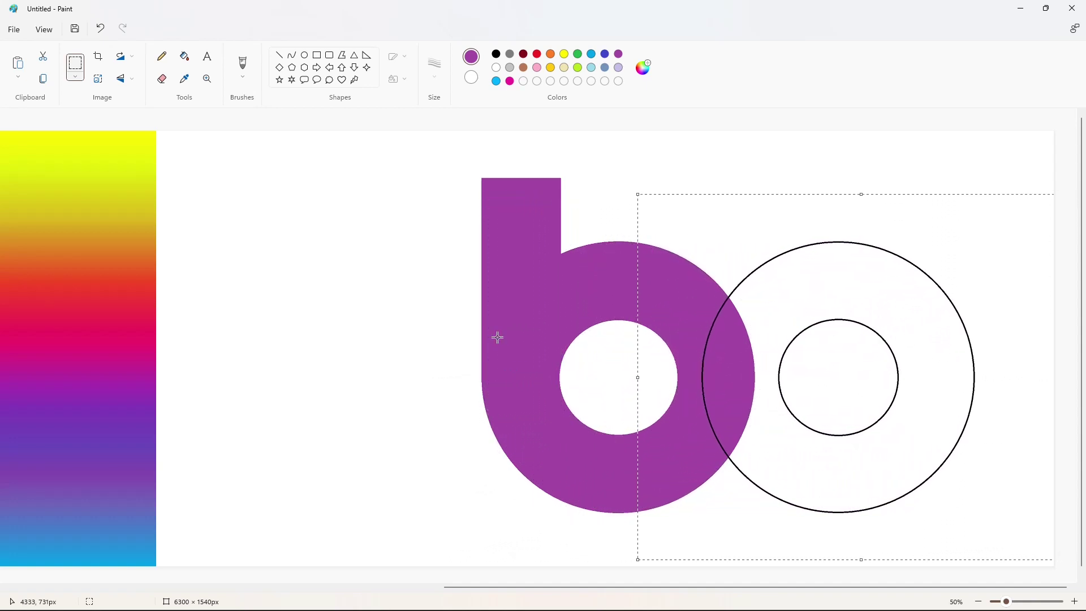
key(Right)
key(Left)
key(Left)
key(Left)
key(Left)
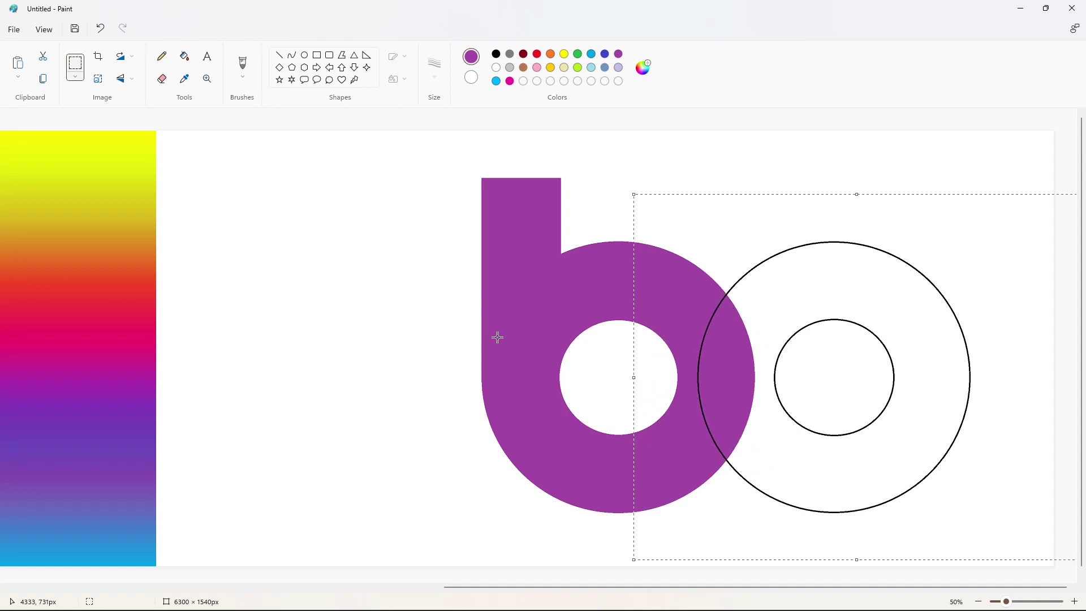
key(Left)
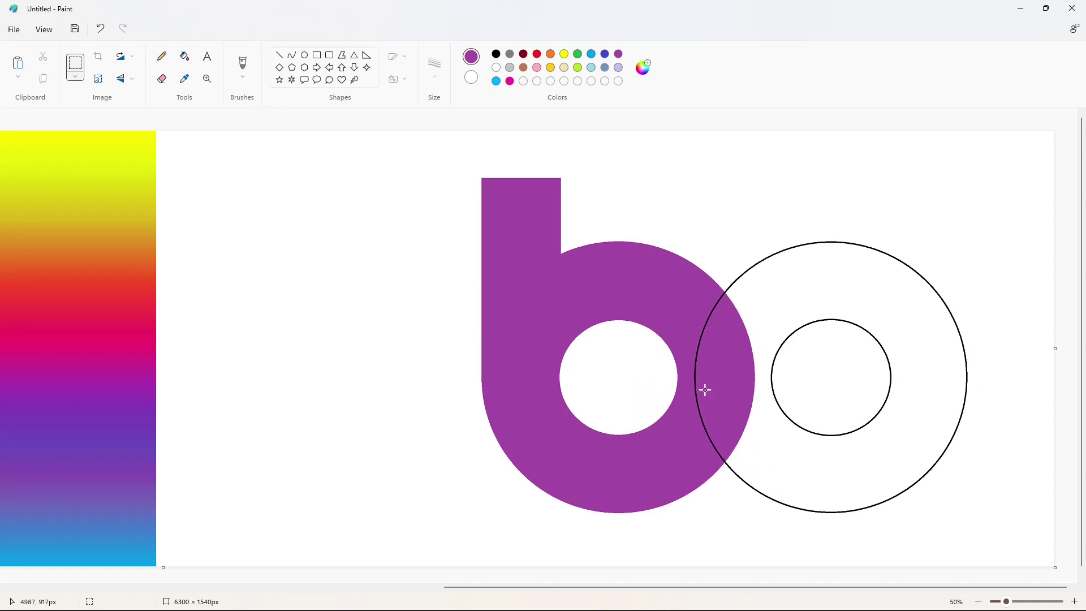
Draw a thin indigo circle and resize it to sit just outside the second ring's outer circle.
scroll(705, 390, up, 1)
drag(612, 587, 921, 587)
drag(1080, 327, 1079, 432)
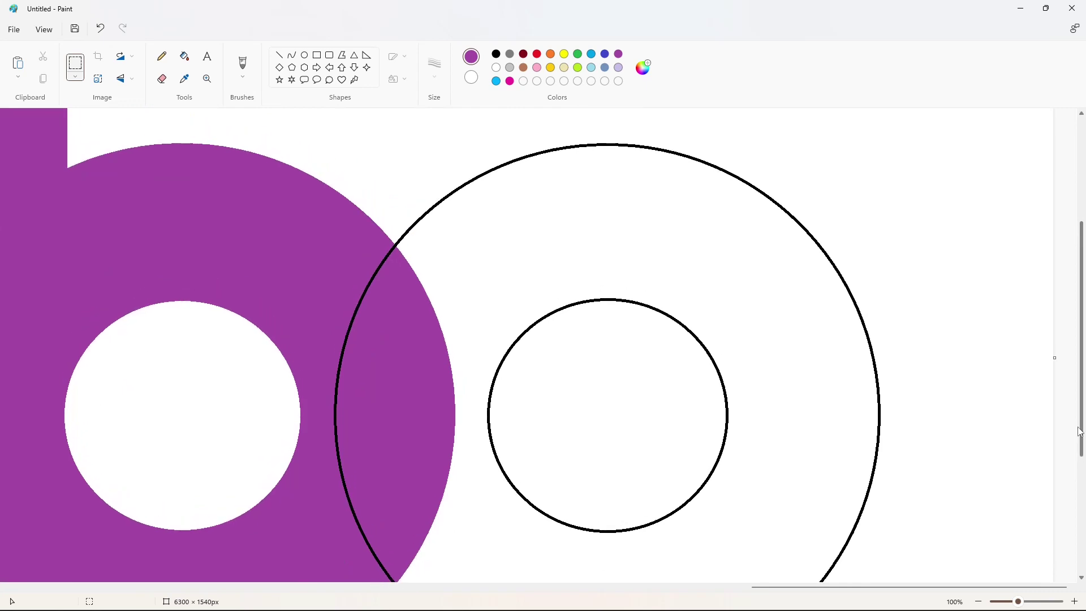
click(304, 55)
click(435, 68)
click(434, 125)
click(605, 54)
mouse_move(293, 209)
mouse_down()
mouse_move(892, 548)
mouse_move(989, 569)
mouse_up()
drag(873, 497, 840, 426)
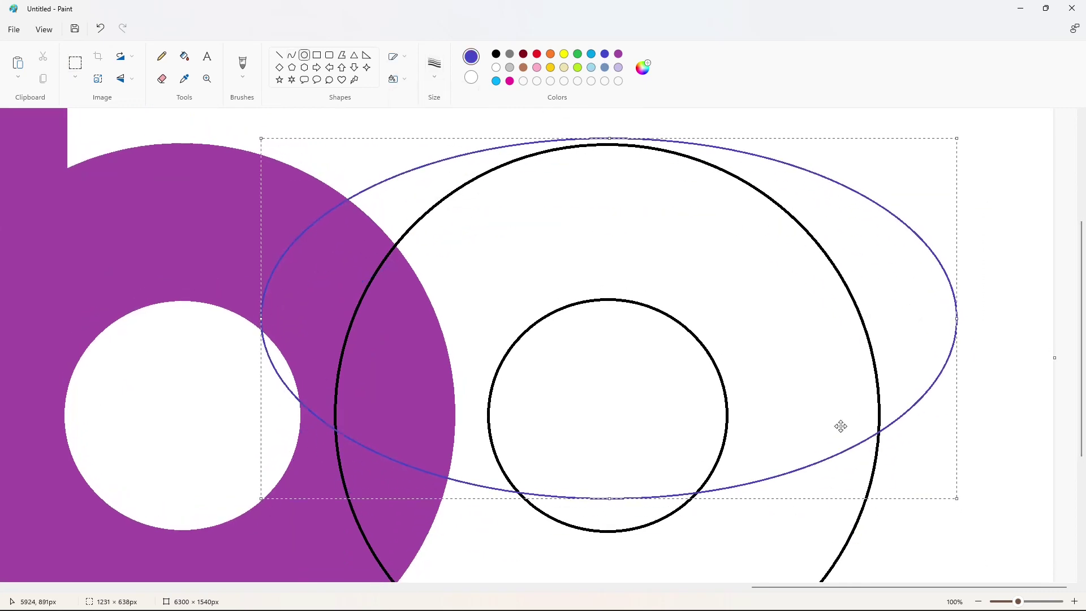
drag(608, 498, 679, 569)
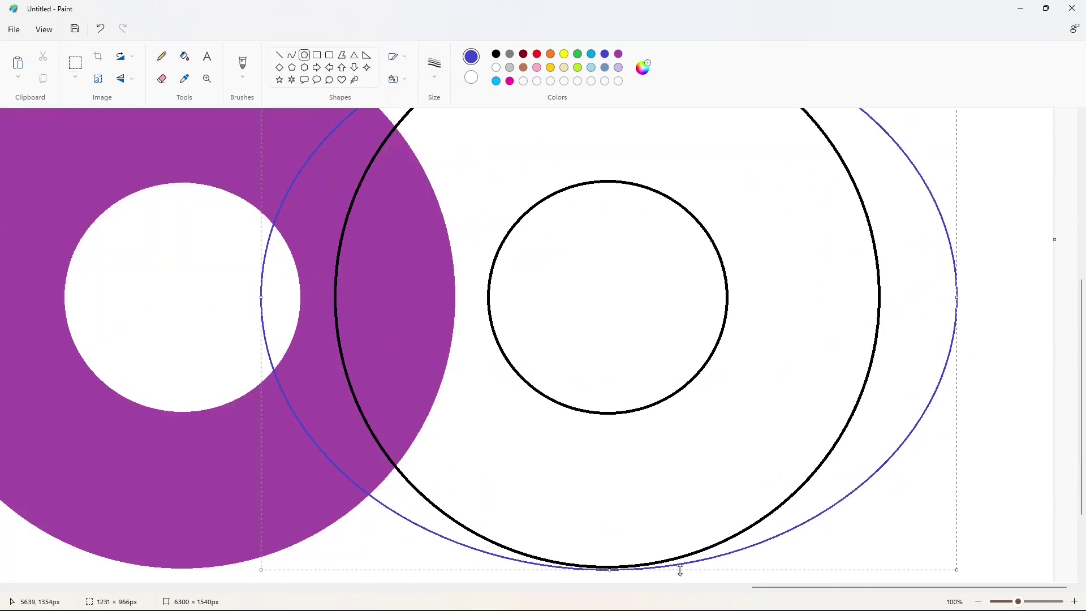
drag(956, 297, 881, 297)
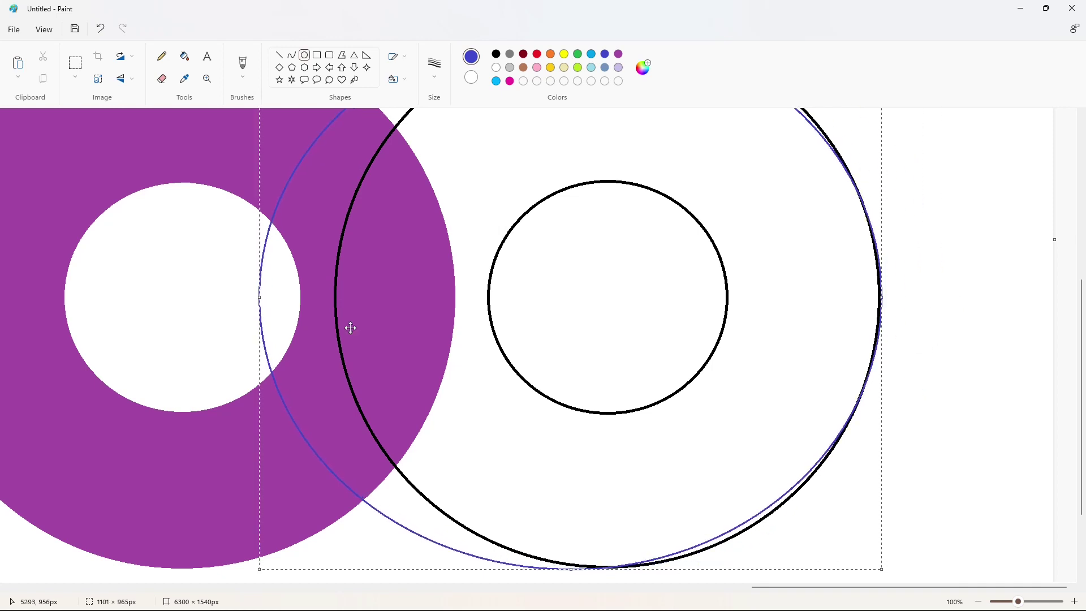
drag(260, 297, 333, 297)
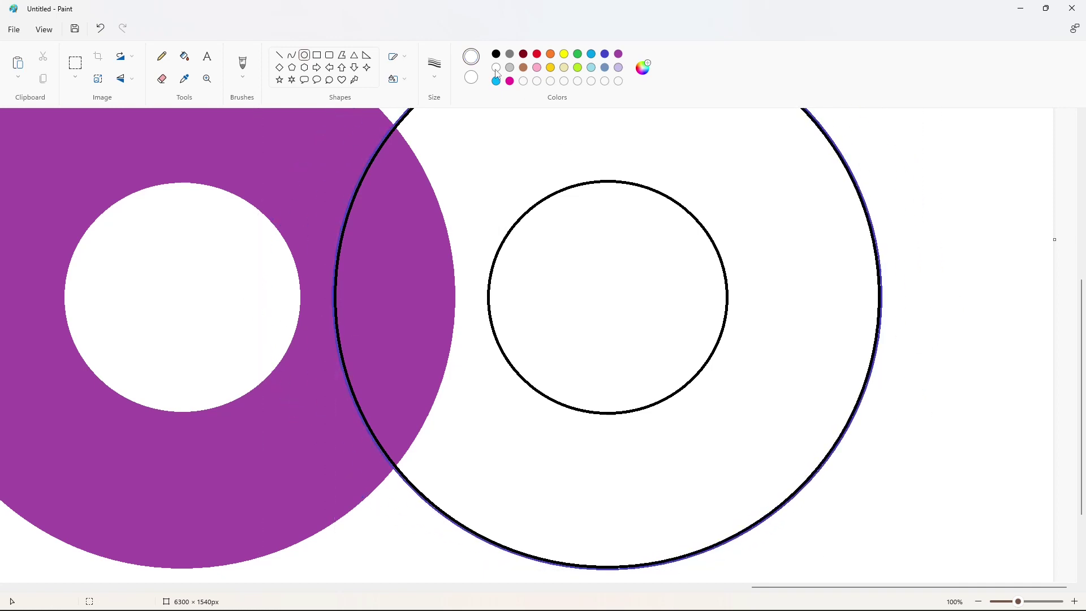
Recolour the indigo circle outline white and fill the second ring first with black and finally with purple.
click(184, 56)
scroll(795, 405, down, 2)
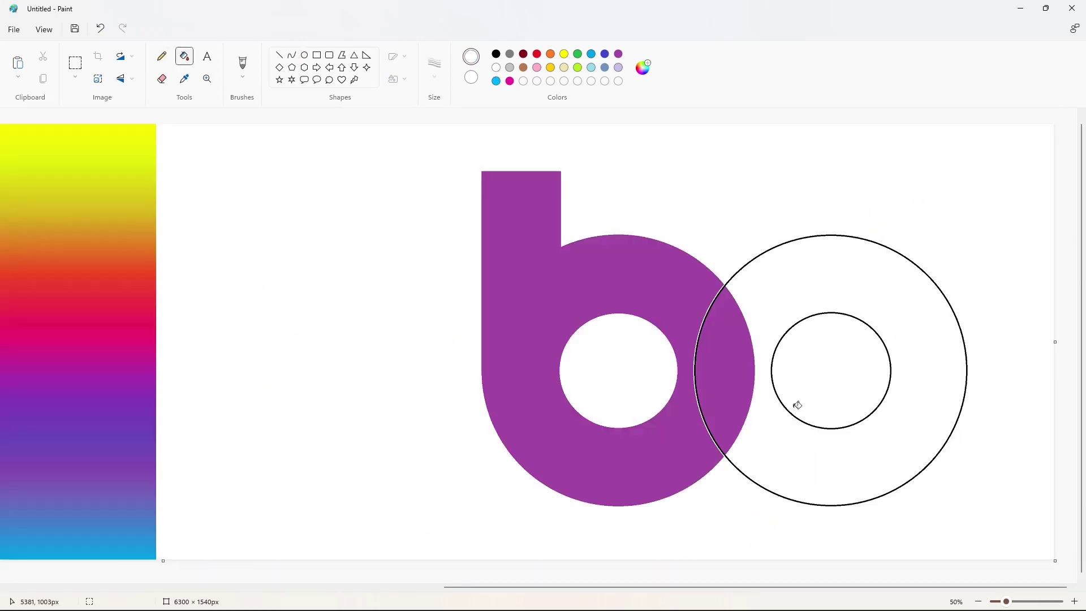
click(496, 55)
click(784, 337)
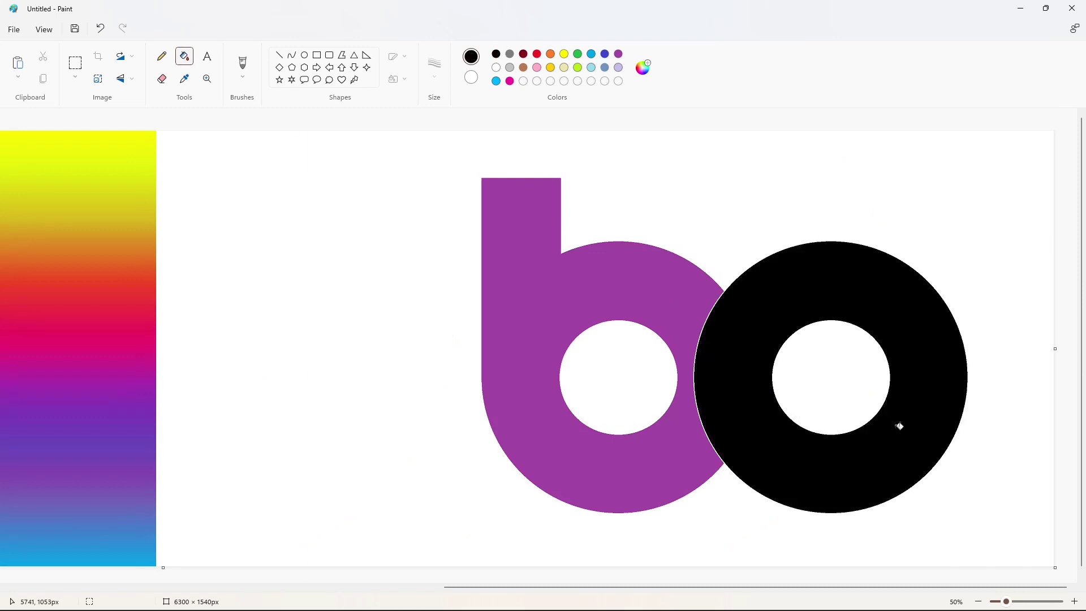
click(617, 54)
click(814, 274)
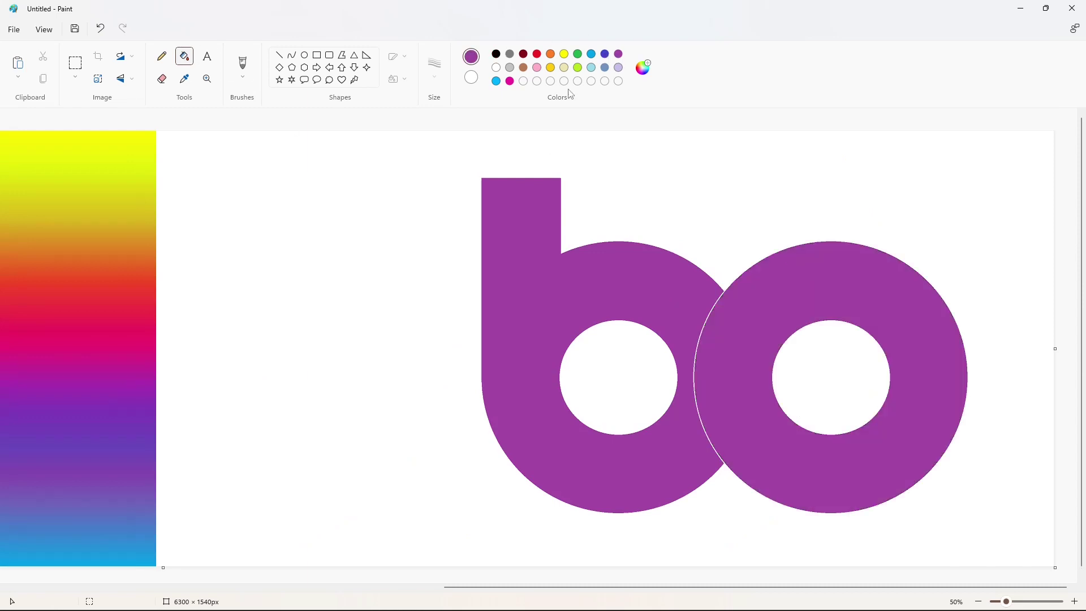
Cut the second ring into a c with a vertical white line about 1105 px long, filling the part beyond it white.
click(283, 55)
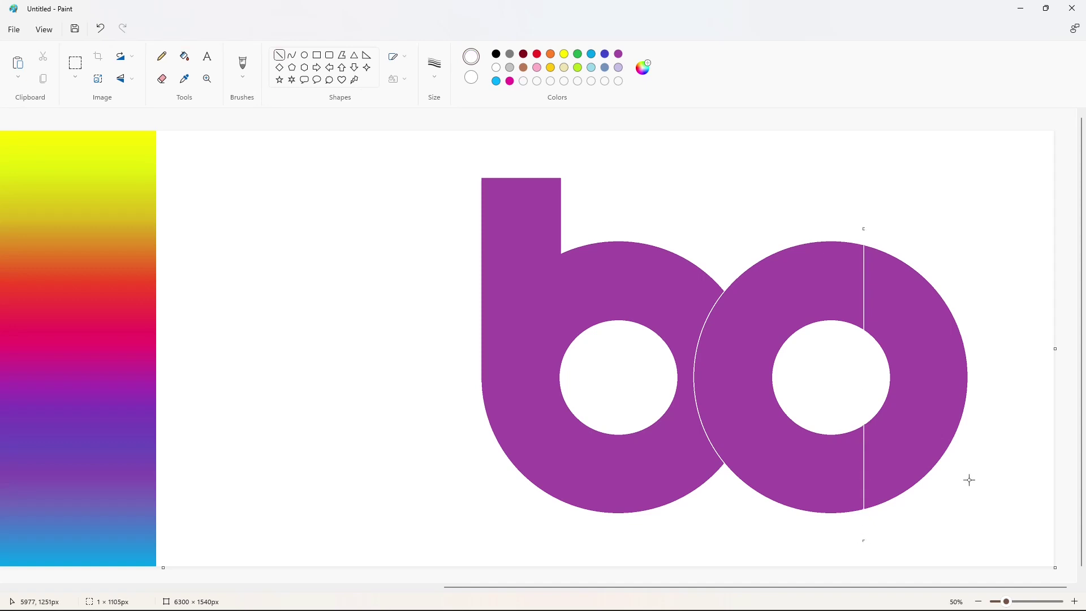
click(184, 56)
click(929, 455)
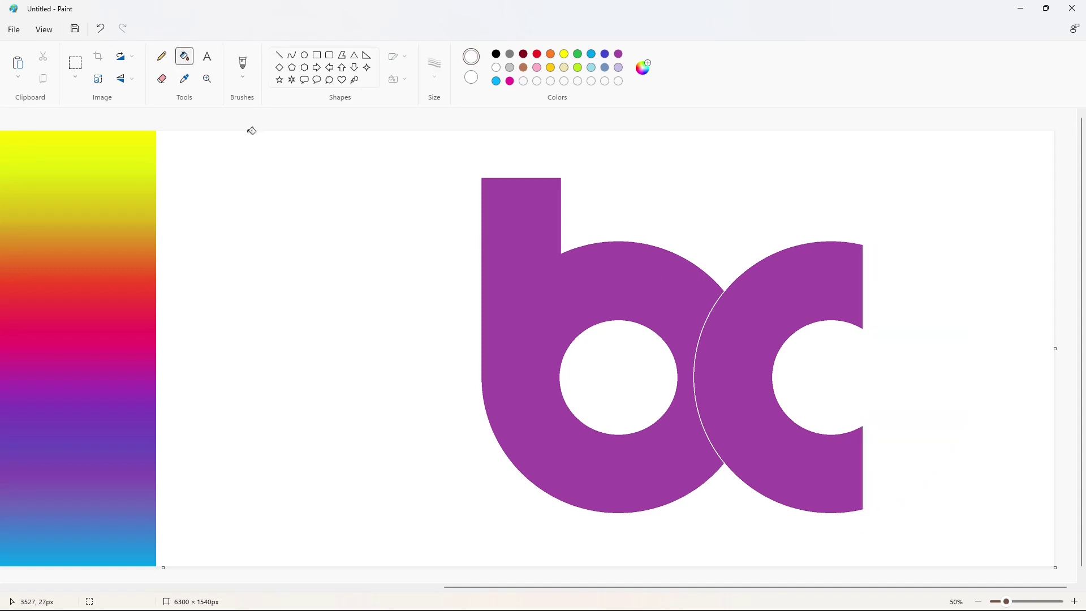
Copy the c, paste the copy between the gradient and the b, and fill its leftover piece of the b's ring white.
click(75, 63)
drag(637, 200, 944, 543)
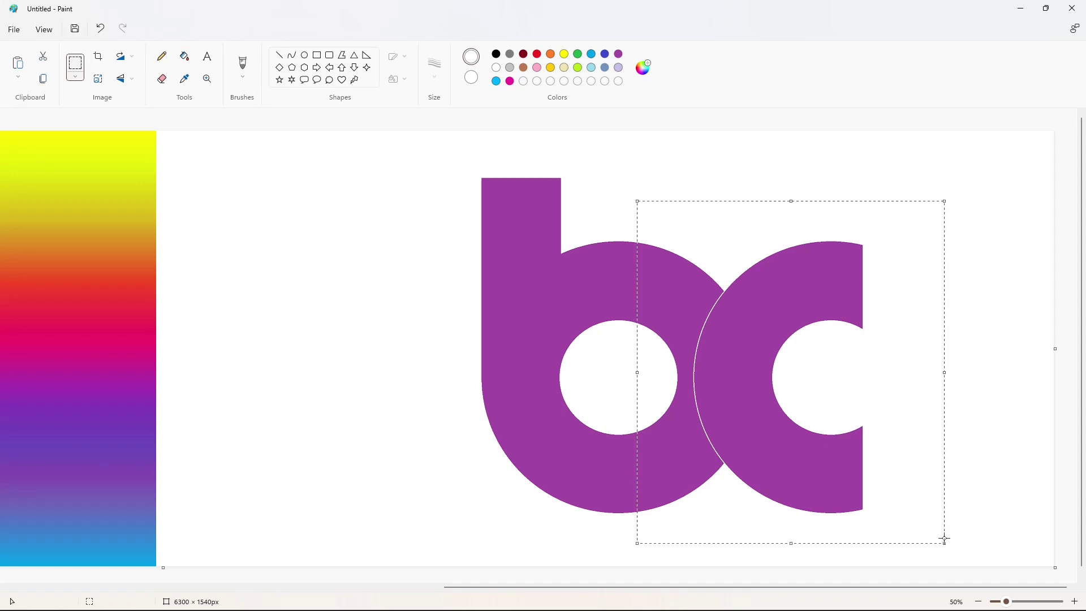
key(ctrl+c)
key(ctrl+v)
drag(140, 273, 352, 353)
click(185, 56)
click(252, 306)
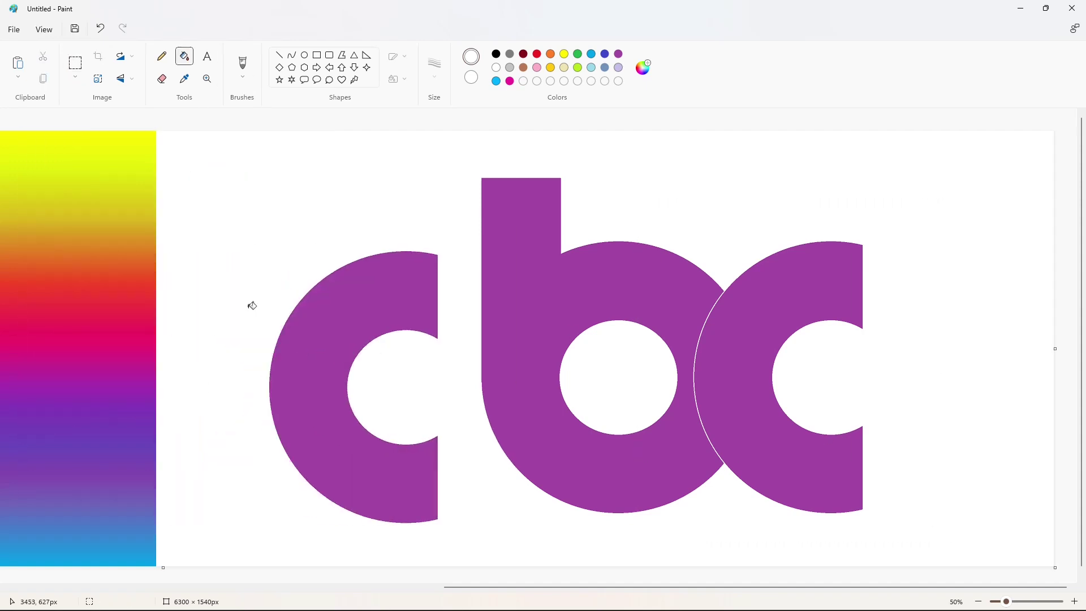
Trim the copied c to a half-ring using a nudged vertical white line and fill the two cut-off ends white.
click(279, 55)
key(Left)
key(Left)
key(Left)
key(Left)
key(Left)
key(Left)
key(Left)
key(Left)
key(Left)
key(Left)
key(Left)
key(Left)
key(Left)
key(Left)
key(Left)
key(Left)
key(Left)
key(Left)
key(Left)
key(Left)
click(520, 490)
click(185, 56)
click(426, 299)
click(426, 463)
Move the half-ring against the b's stem, level with the b's ring.
click(75, 63)
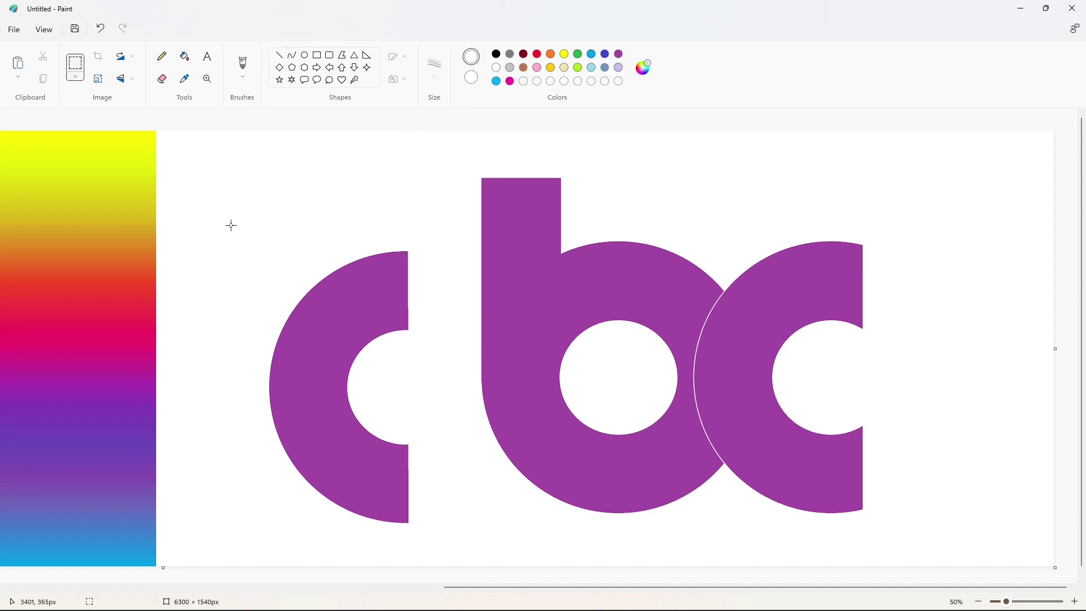
drag(231, 225, 450, 551)
drag(381, 403, 456, 391)
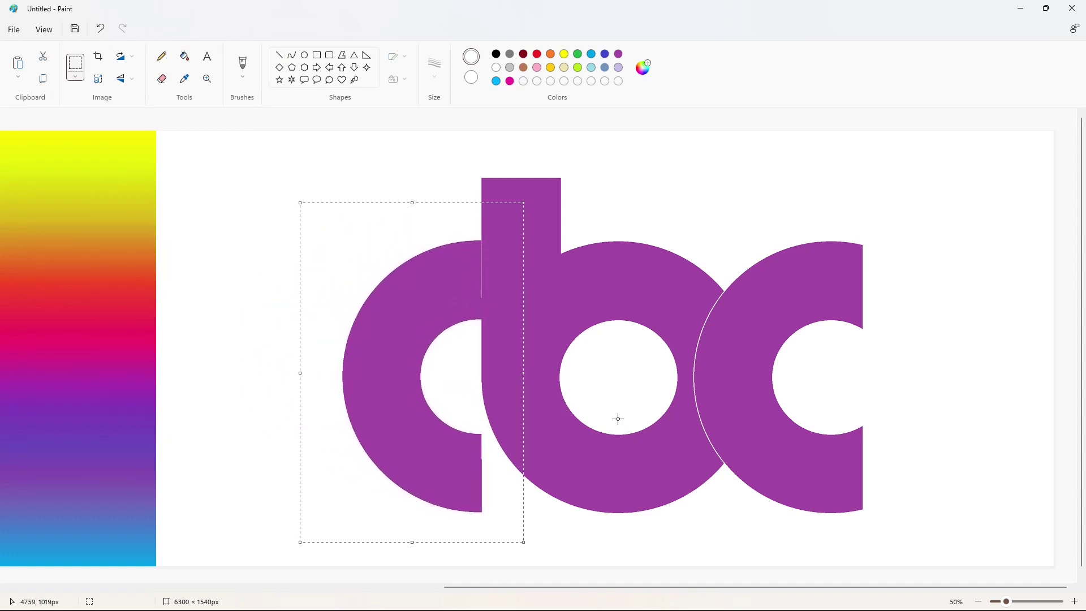
Separate the upper part of the half-ring from the b's stem with a thin vertical white line, nudged close to the stem.
click(1073, 601)
click(279, 56)
click(434, 67)
click(455, 150)
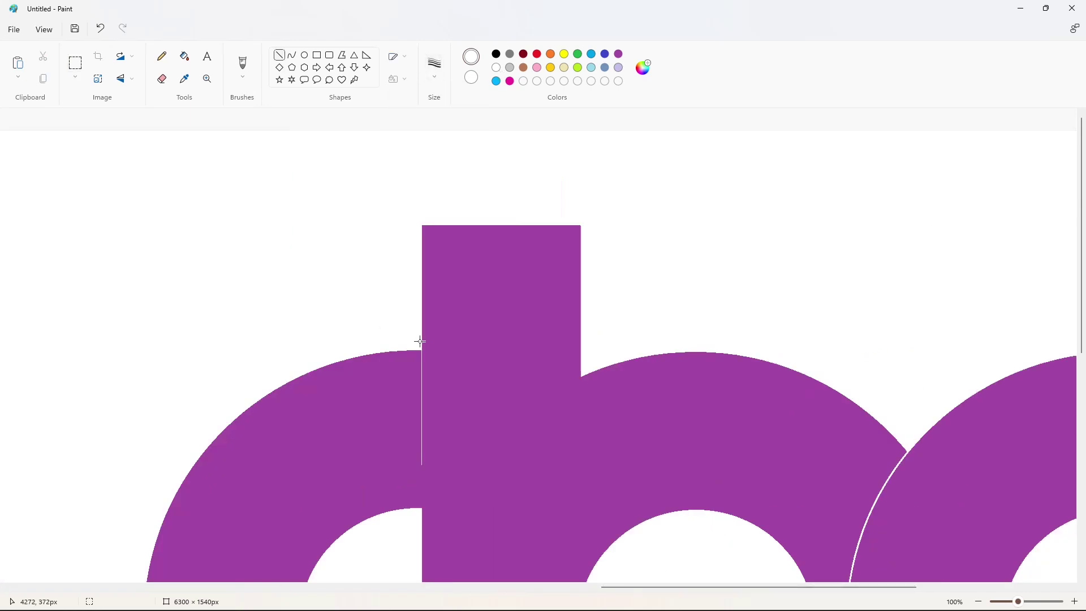
drag(421, 411, 420, 530)
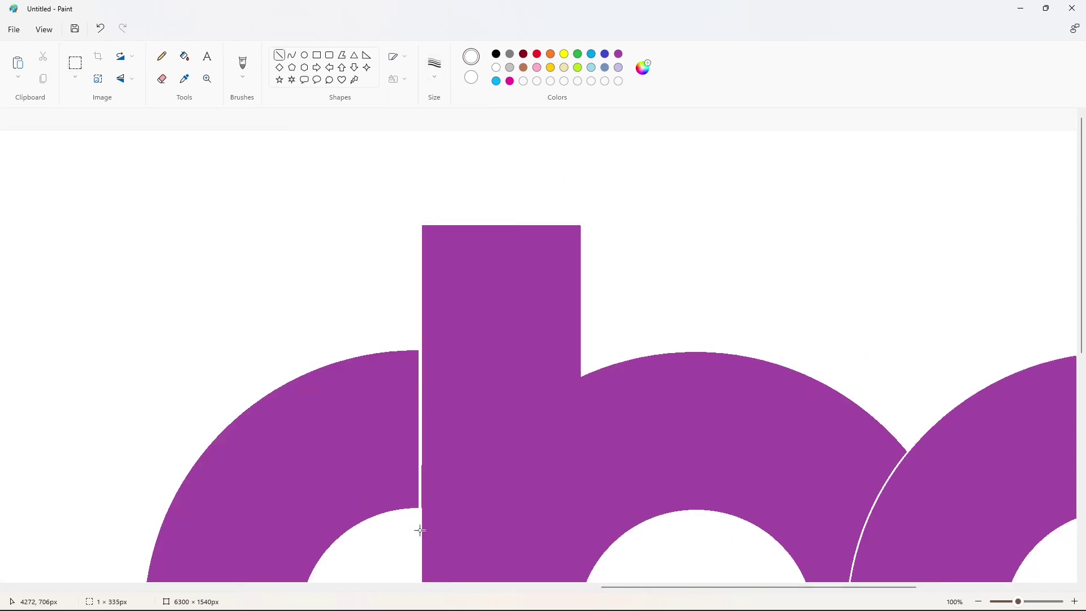
key(ctrl+z)
drag(429, 344, 428, 530)
key(Left)
key(Left)
key(Left)
key(Left)
key(Left)
key(Left)
key(Left)
key(Left)
key(Left)
key(Left)
key(Left)
key(Left)
key(Left)
key(Left)
click(531, 508)
Fill the half-ring beside the b's stem with black.
scroll(531, 508, down, 3)
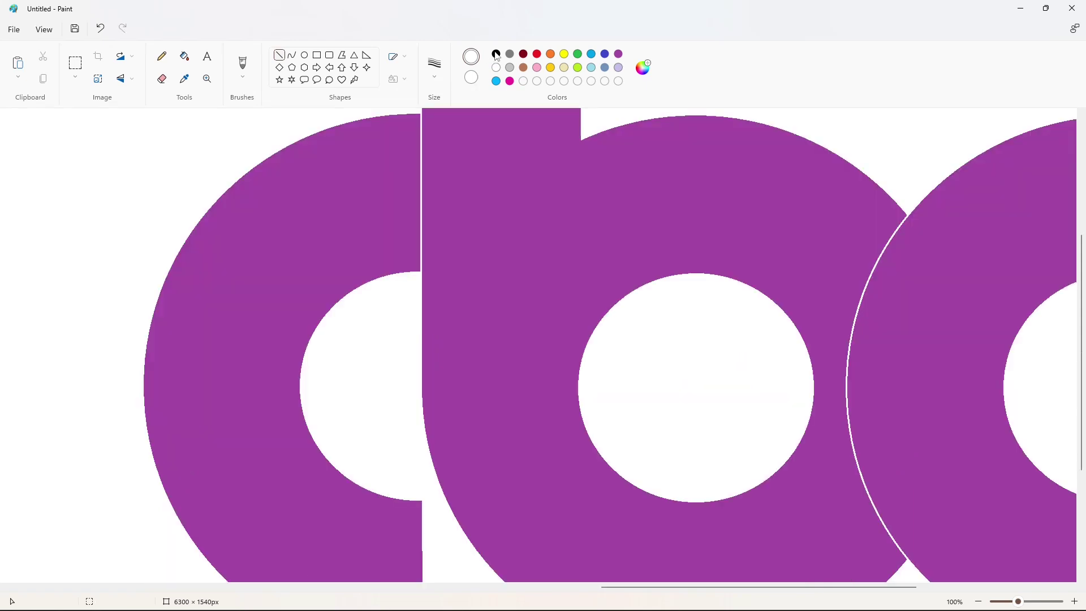
click(184, 56)
click(322, 276)
Draw a black stem on the half-ring from two vertical lines and a top line level with the b's stem, and fill it black.
click(279, 55)
scroll(145, 499, up, 2)
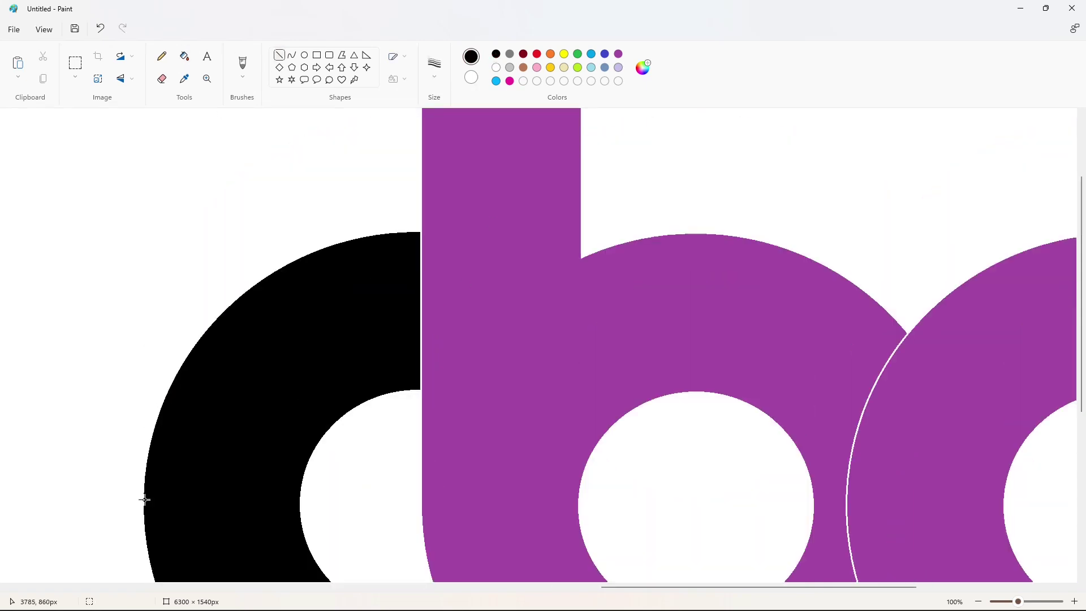
drag(145, 492, 145, 109)
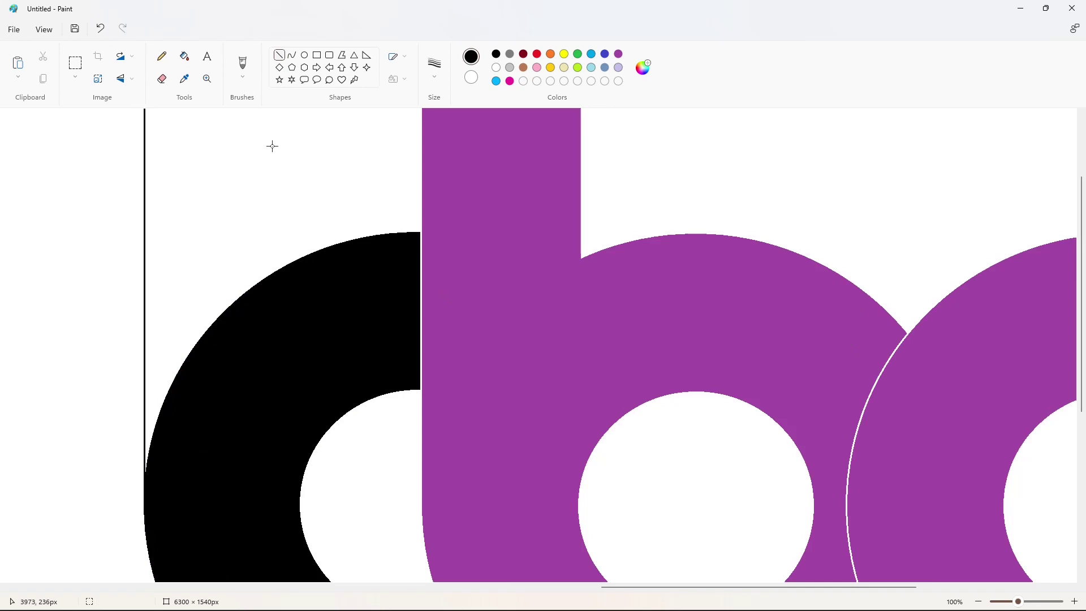
drag(302, 403, 299, 108)
scroll(333, 140, up, 2)
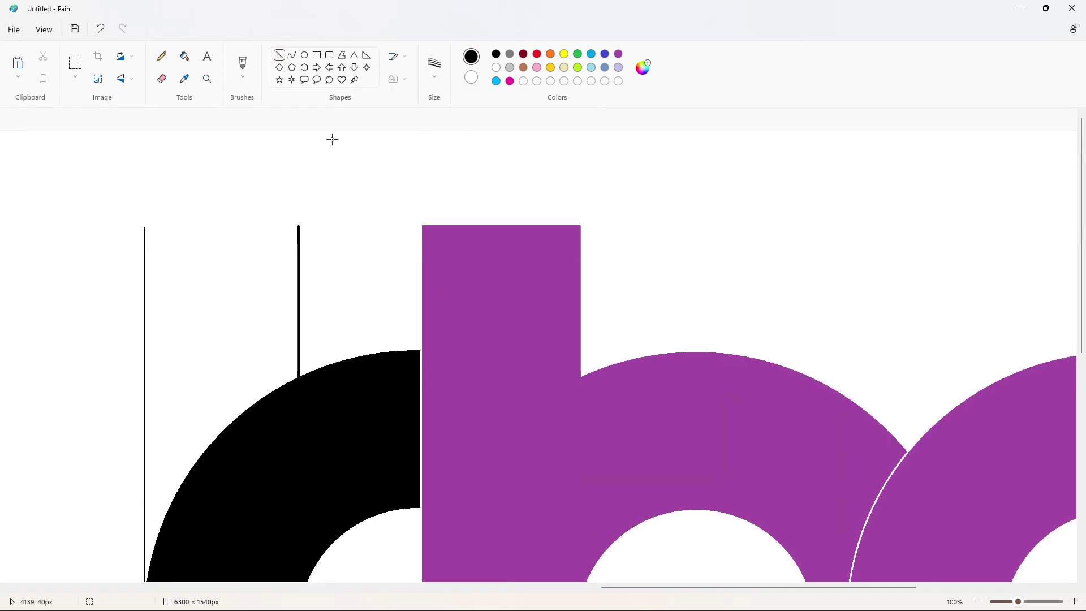
drag(276, 225, 139, 225)
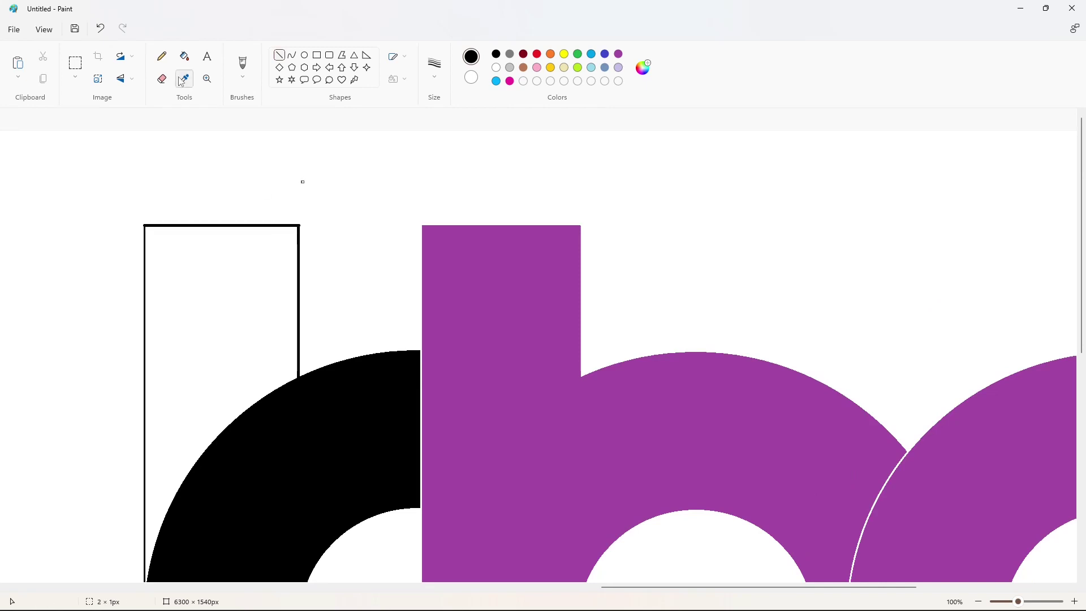
click(184, 56)
click(204, 243)
Cut the half-ring's upper arc from the black stem with a vertical white line along the stem's inner edge and fill the arc white.
scroll(336, 300, down, 2)
click(496, 68)
click(279, 55)
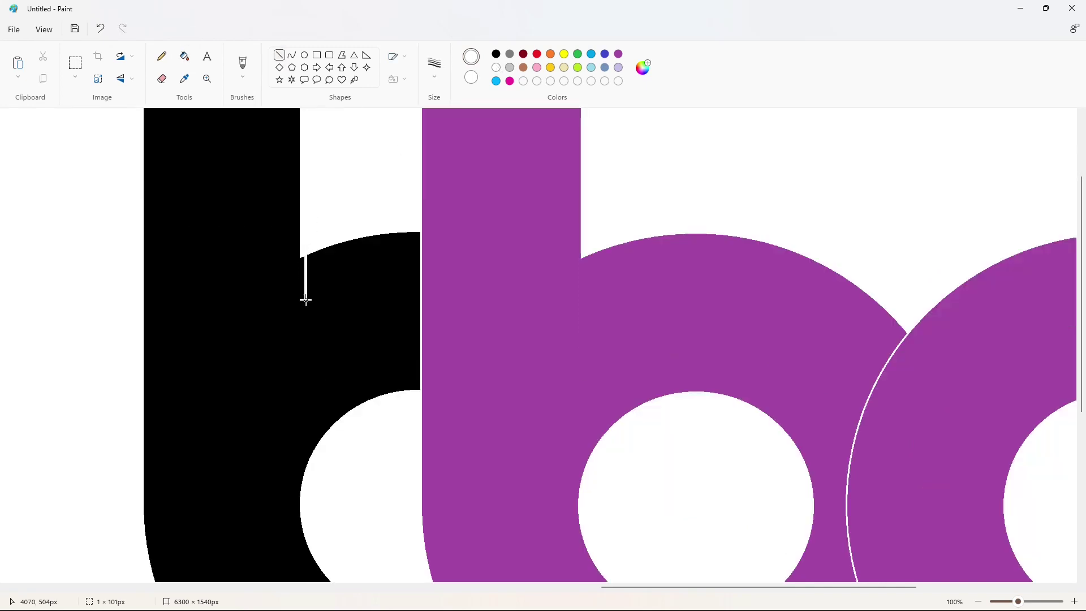
drag(305, 300, 304, 498)
click(354, 483)
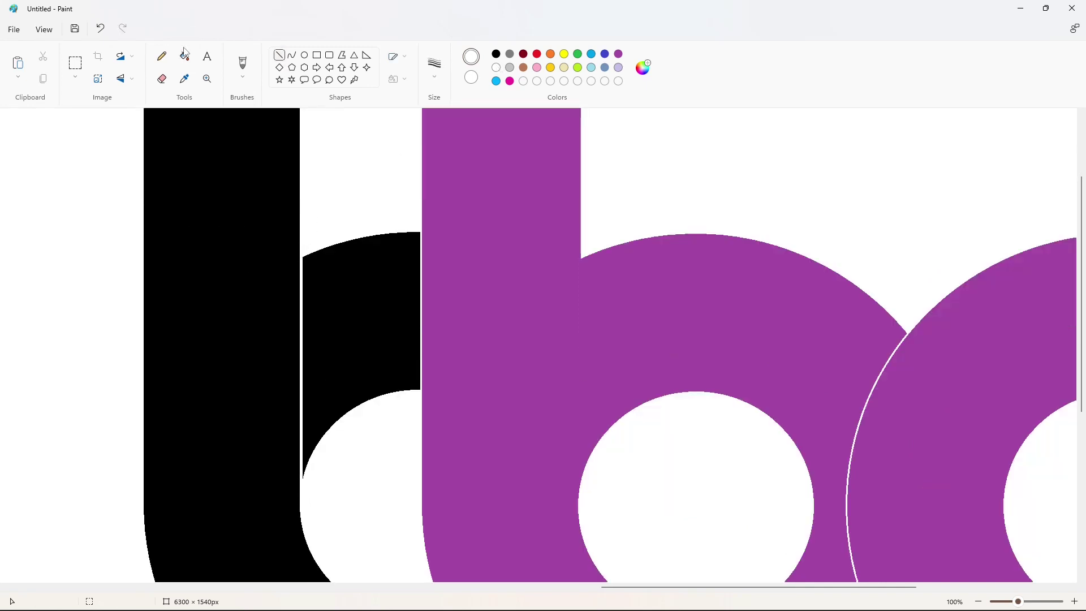
click(184, 56)
click(362, 310)
Draw a horizontal indigo line about 410 px long and nudge it level with the b's top edge.
scroll(622, 424, up, 2)
click(278, 55)
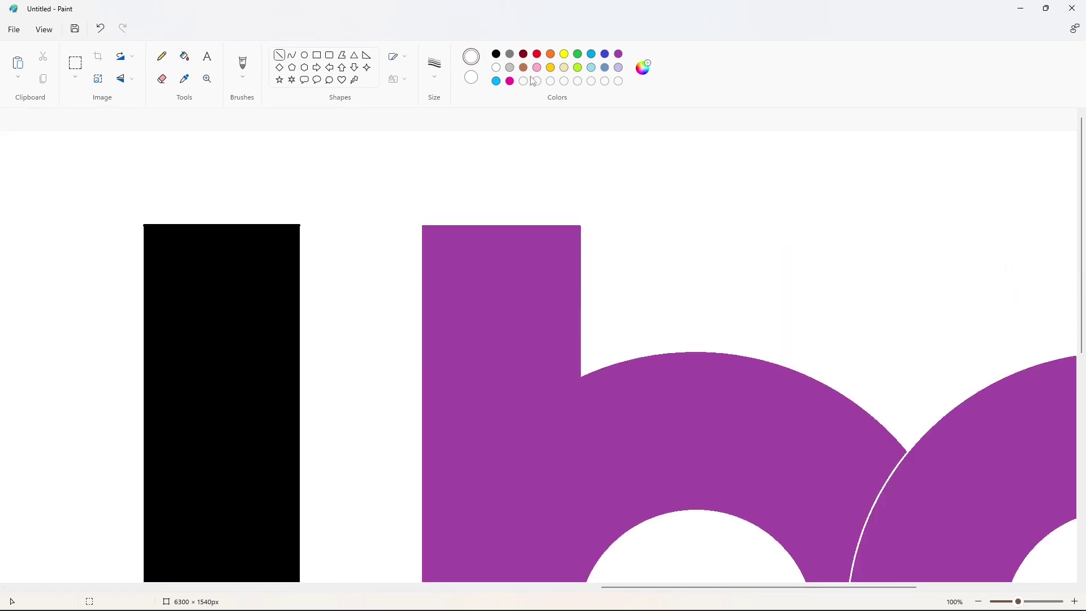
drag(592, 216, 361, 216)
key(Down)
key(Down)
key(Down)
key(Down)
key(Down)
key(Down)
key(Down)
key(Down)
key(Down)
key(Down)
key(Down)
key(Down)
key(Down)
key(Down)
key(Down)
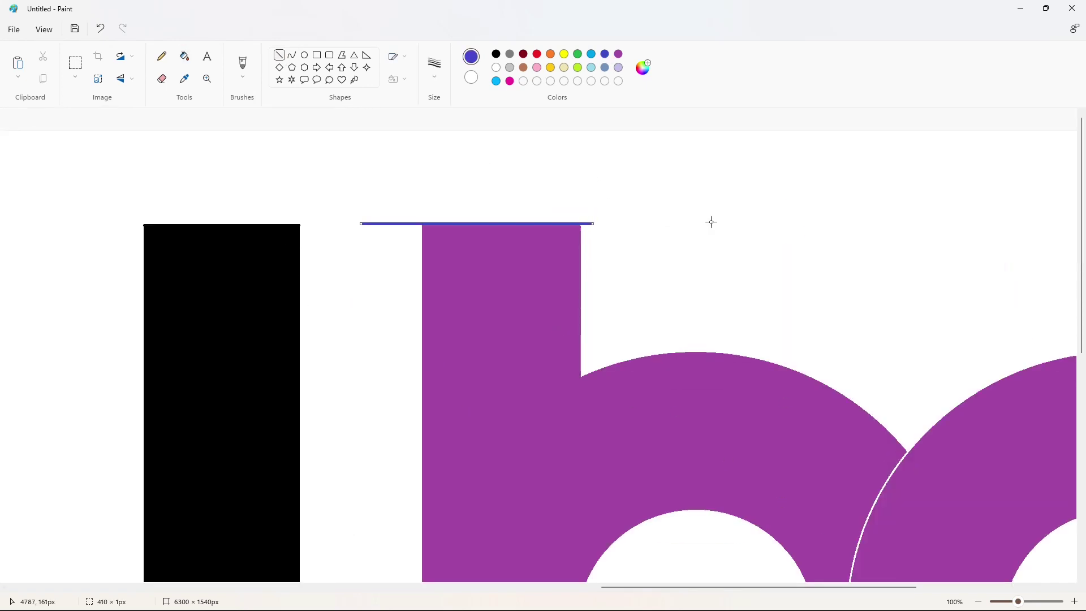
Move the indigo line across the black stem's top and trim the stem level with the b's top edge.
key(Left)
key(Left)
key(Left)
key(Left)
key(Left)
key(Left)
key(Left)
key(Left)
key(Left)
key(Left)
key(Left)
key(Left)
key(Left)
key(Left)
key(Left)
key(Left)
key(Left)
key(Left)
key(Left)
key(Left)
key(Right)
key(Right)
key(Right)
key(Right)
key(Right)
key(Right)
key(Right)
key(Right)
key(Right)
key(Right)
key(Right)
key(Right)
key(Right)
key(Right)
key(Right)
key(Right)
key(Right)
key(Right)
key(Right)
key(Right)
key(Up)
key(Left)
key(Left)
key(Left)
key(Left)
key(Left)
key(Left)
key(Left)
key(Left)
key(Left)
key(Left)
key(Left)
key(Left)
key(Left)
key(Left)
key(Left)
key(Left)
key(Left)
key(Left)
key(Left)
key(Left)
click(711, 222)
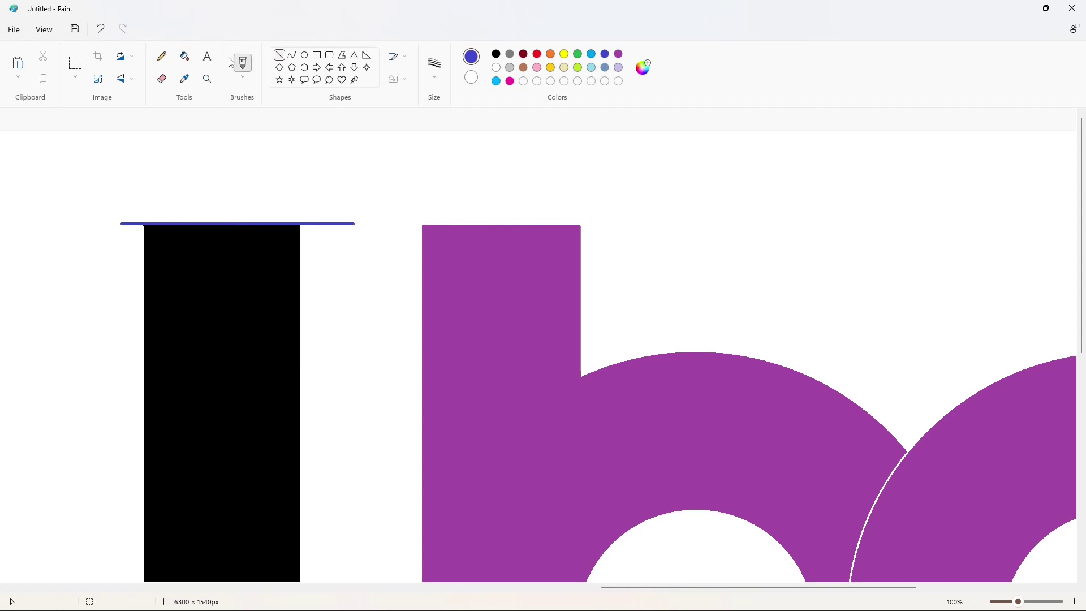
click(184, 56)
key(ctrl+z)
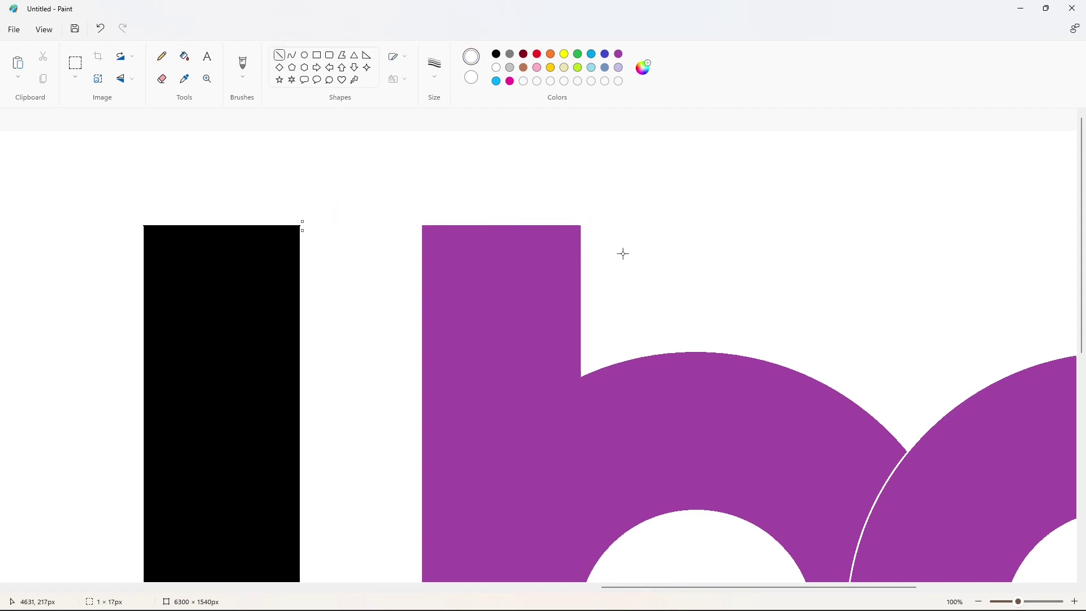
scroll(659, 390, down, 2)
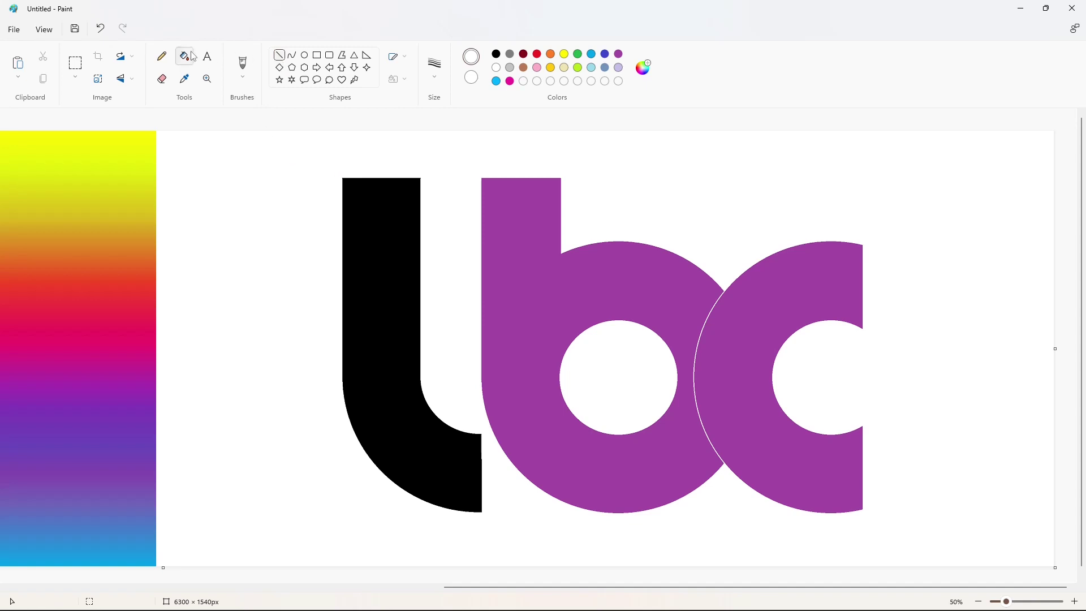
drag(419, 178, 300, 230)
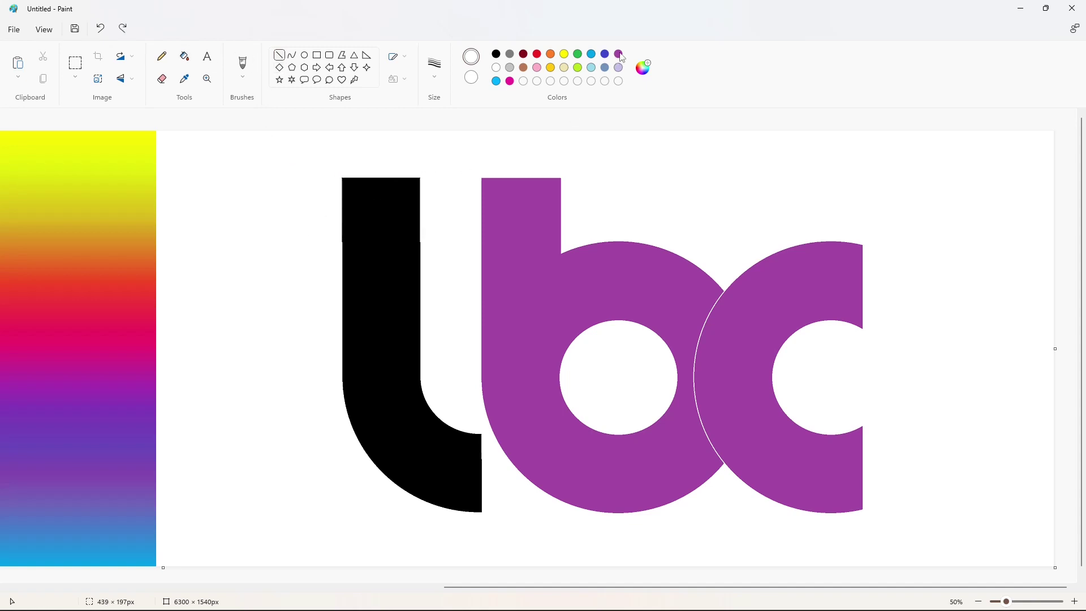
key(ctrl+y)
Copy the purple stemmed letter and place a pasted duplicate between the gradient and the original letter.
click(75, 62)
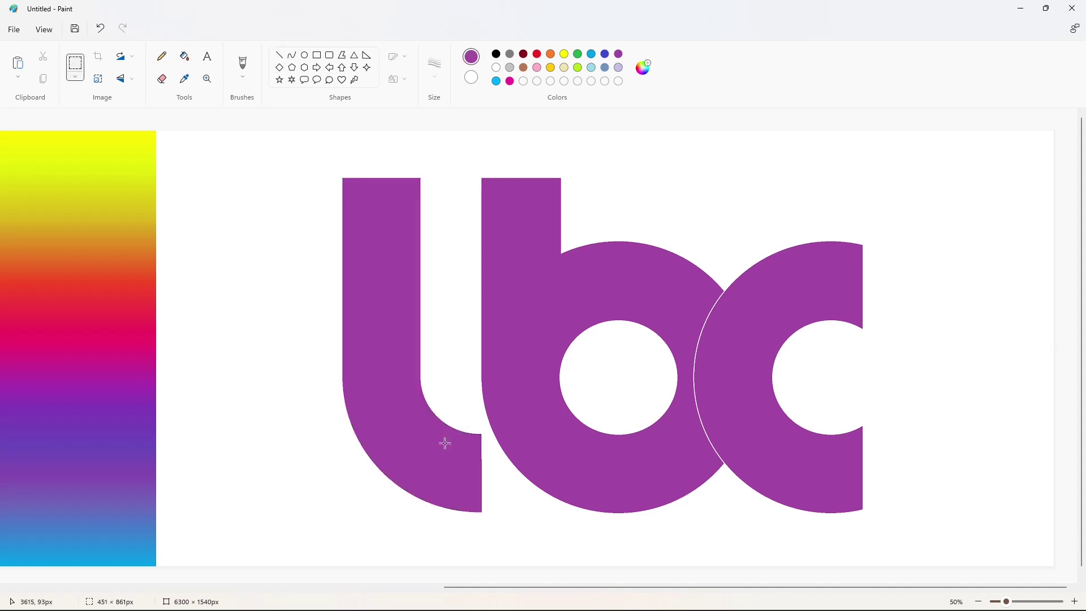
drag(484, 563, 490, 563)
key(ctrl+c)
key(ctrl+v)
drag(159, 366, 259, 417)
Fill the background beside the duplicate with white and fill the original stemmed letter with indigo.
click(184, 56)
click(496, 67)
click(315, 272)
click(605, 53)
click(380, 220)
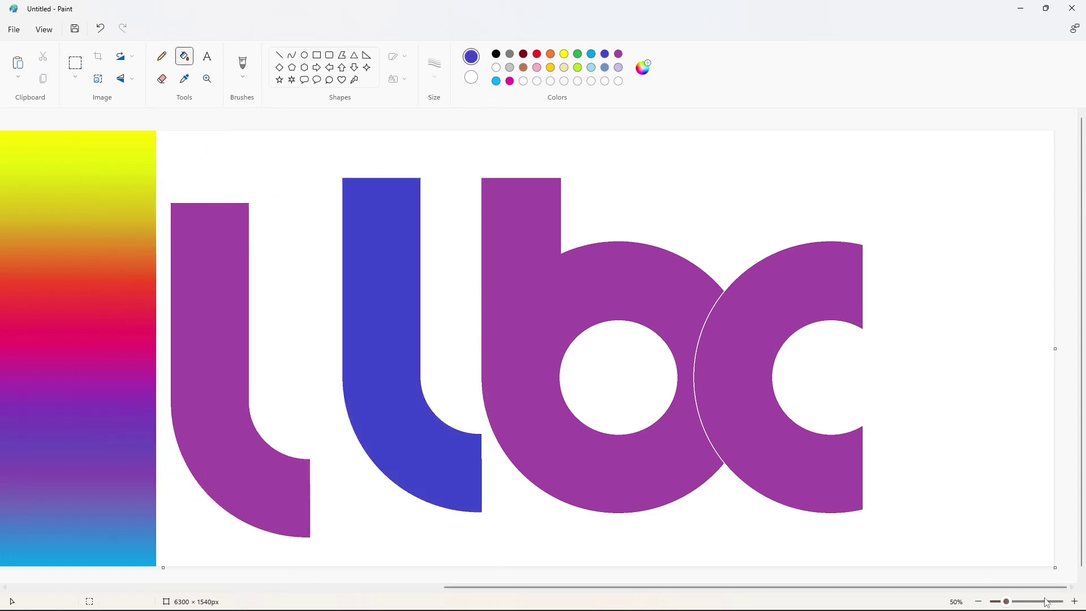
click(1074, 601)
drag(610, 588, 687, 587)
key(ctrl+v)
key(ctrl+z)
key(ctrl+minus)
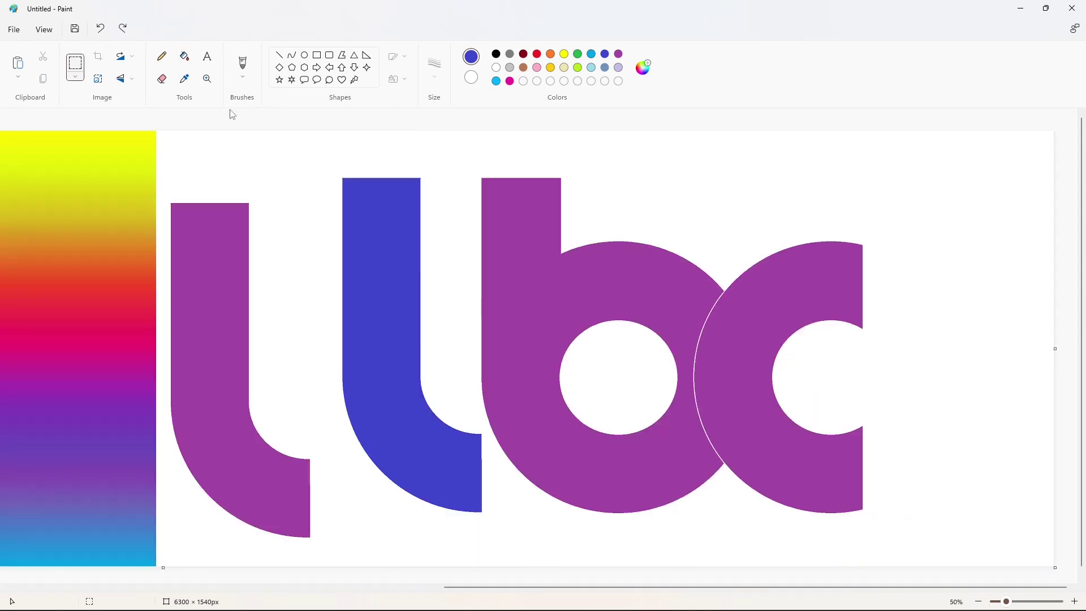
Copy the spare purple stemmed letter and place the pasted duplicate over the indigo one, slightly closer to the b.
drag(250, 401, 333, 548)
key(ctrl+c)
click(1074, 601)
drag(663, 587, 733, 587)
key(ctrl+v)
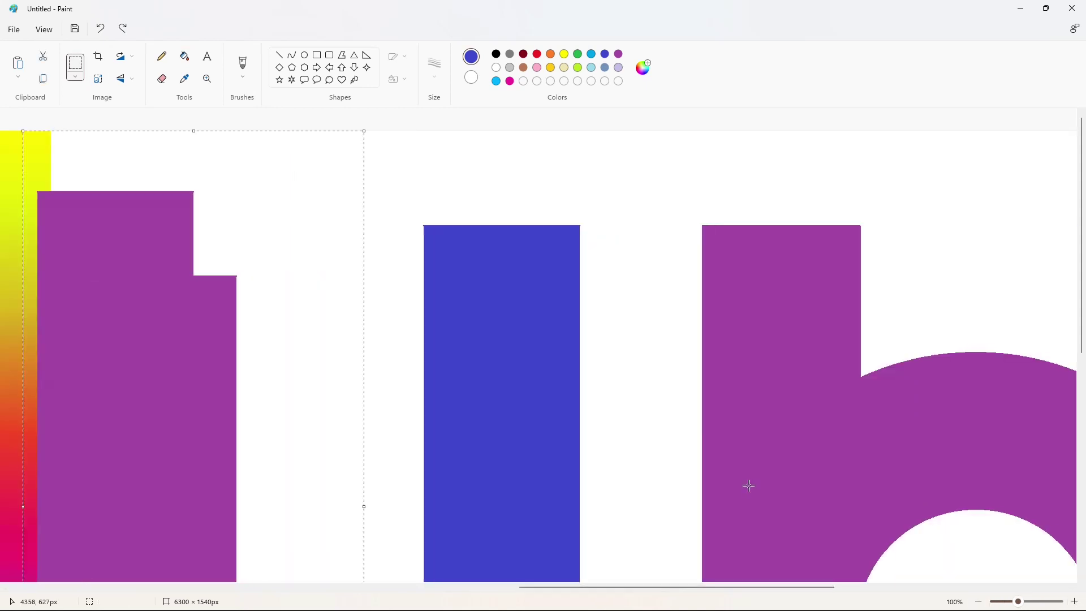
drag(143, 234, 536, 268)
Erase the leftover indigo edge and the spare purple letter beside the gradient by filling them with white.
click(184, 56)
click(496, 67)
click(426, 235)
click(192, 340)
click(978, 601)
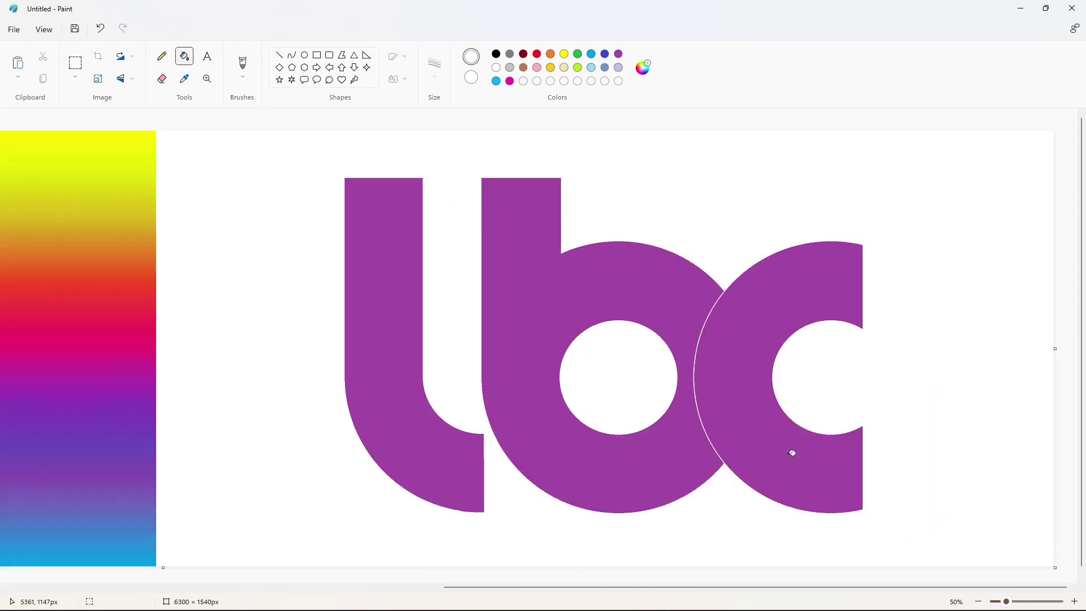
Cut the stemmed letter's top with a white line sloping down from its inner corner and fill the cut-off corner white.
click(278, 55)
drag(424, 177, 333, 254)
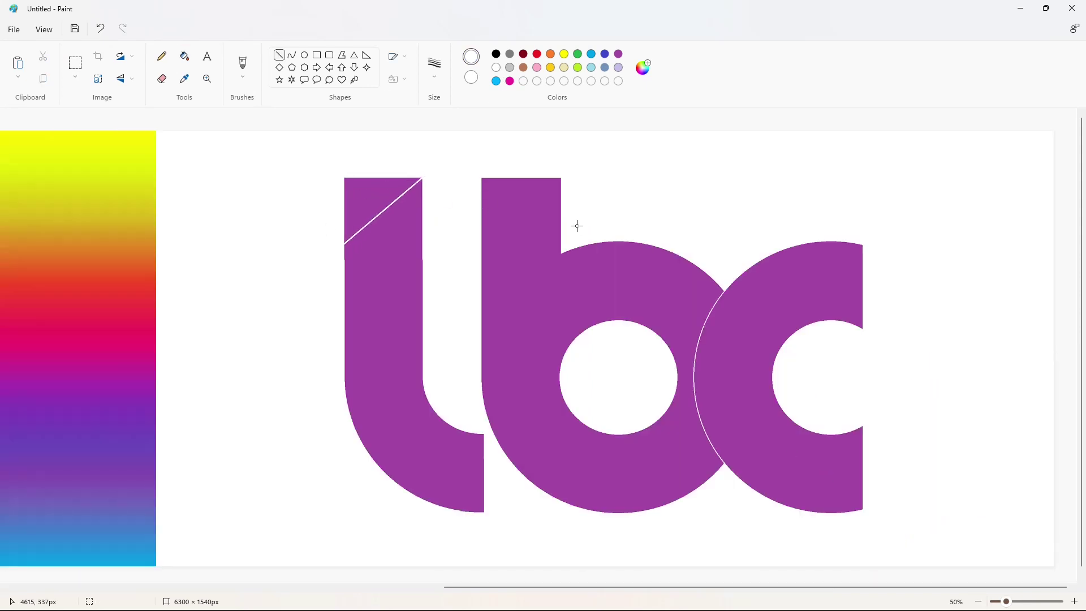
click(184, 56)
click(375, 194)
Fill the slant-topped stemmed letter with black.
click(319, 56)
click(496, 54)
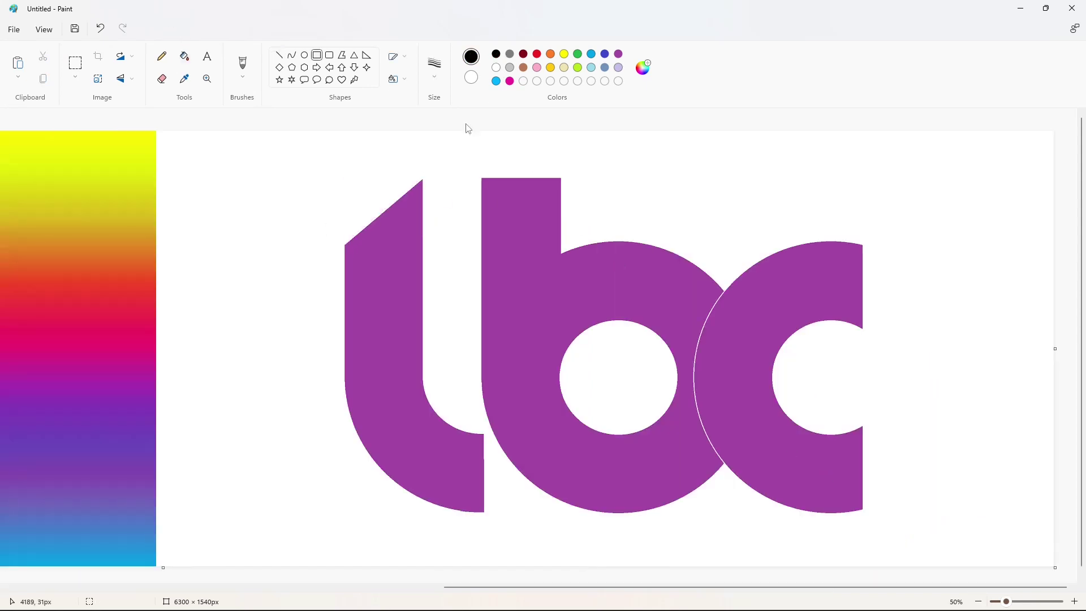
click(184, 56)
click(393, 226)
Draw a black rectangle about 289 × 271 px from the stem to the b as the t's crossbar and fill it black.
click(316, 56)
drag(483, 245, 421, 327)
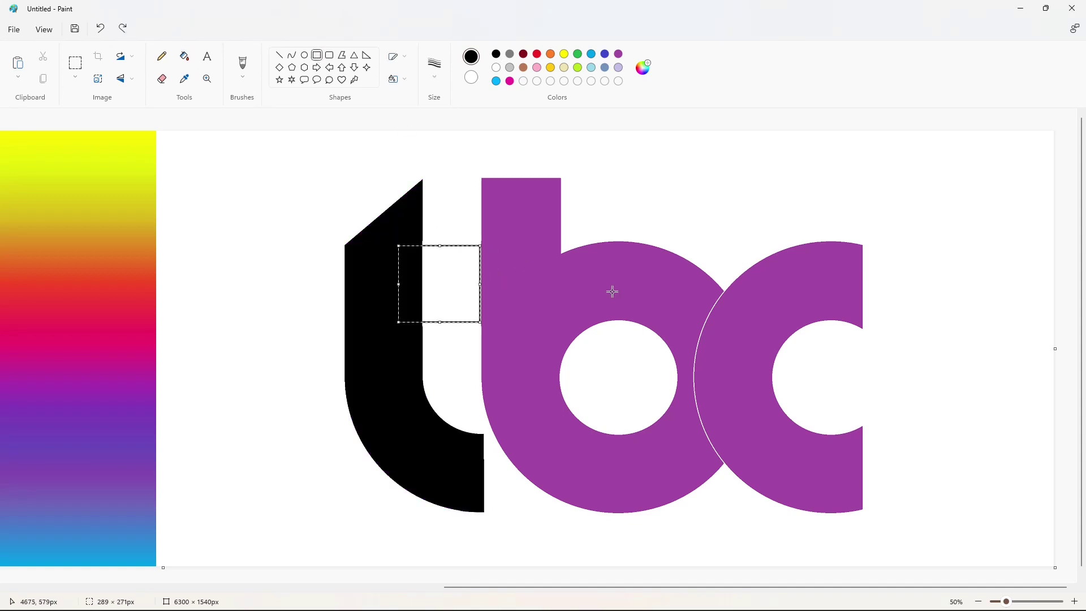
click(184, 56)
click(451, 284)
Trim the crossbar's end beside the b with a vertical white line about 338 px long, nudged close to the b's stem.
click(1074, 601)
click(279, 55)
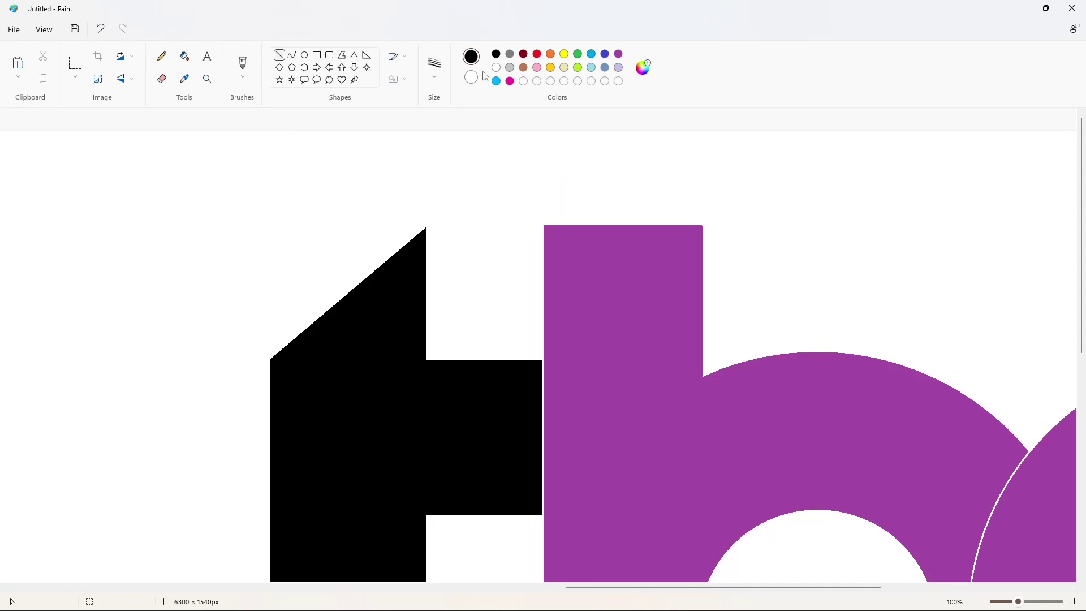
drag(552, 440, 552, 538)
key(Left)
key(Left)
key(Left)
key(Left)
key(Left)
key(Left)
key(Left)
key(Left)
key(Left)
key(Left)
key(Left)
key(Left)
key(Left)
key(Left)
key(Left)
key(Left)
key(Left)
key(Left)
key(Left)
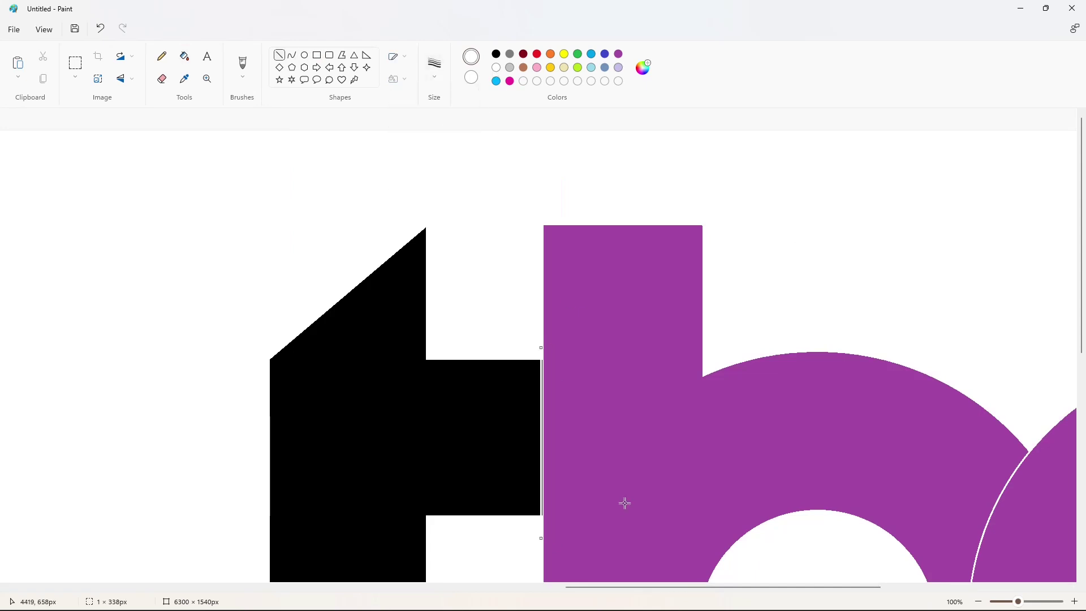
key(Right)
key(Right)
click(625, 502)
click(978, 601)
click(184, 57)
click(698, 336)
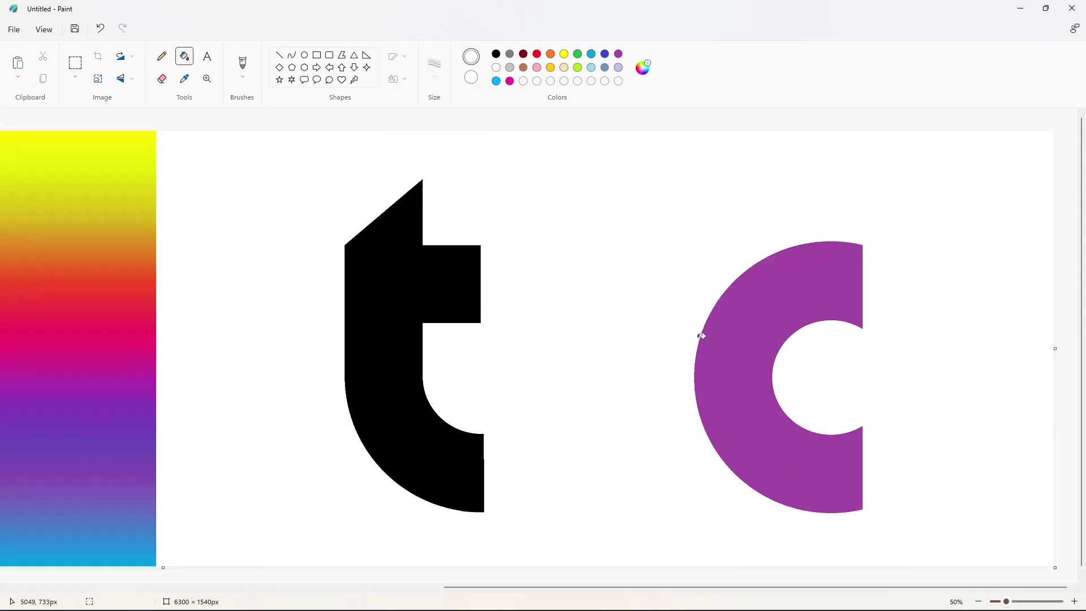
key(ctrl+z)
Fill the b and the c with black to match the t.
click(496, 54)
click(543, 274)
click(724, 340)
key(ctrl+v)
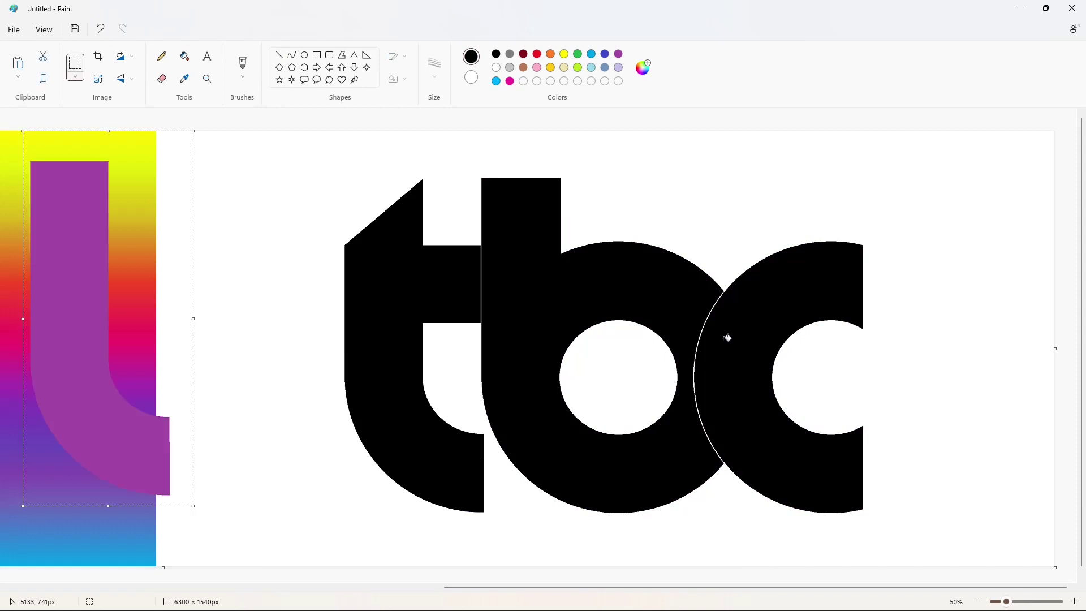
click(127, 83)
click(132, 117)
drag(128, 338, 301, 356)
key(ctrl+z)
Paste the copied hooked stem, flip it horizontally and place it directly beside the t's outer edge as the j.
click(1074, 601)
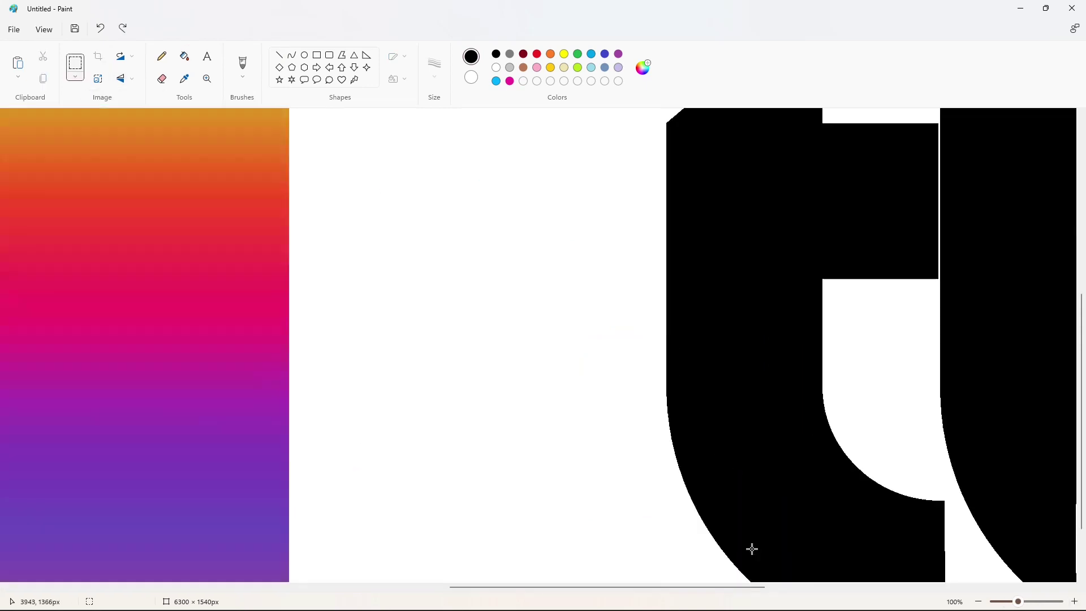
drag(715, 587, 771, 586)
scroll(770, 494, down, 2)
key(ctrl+v)
click(126, 80)
click(131, 117)
drag(279, 385, 839, 434)
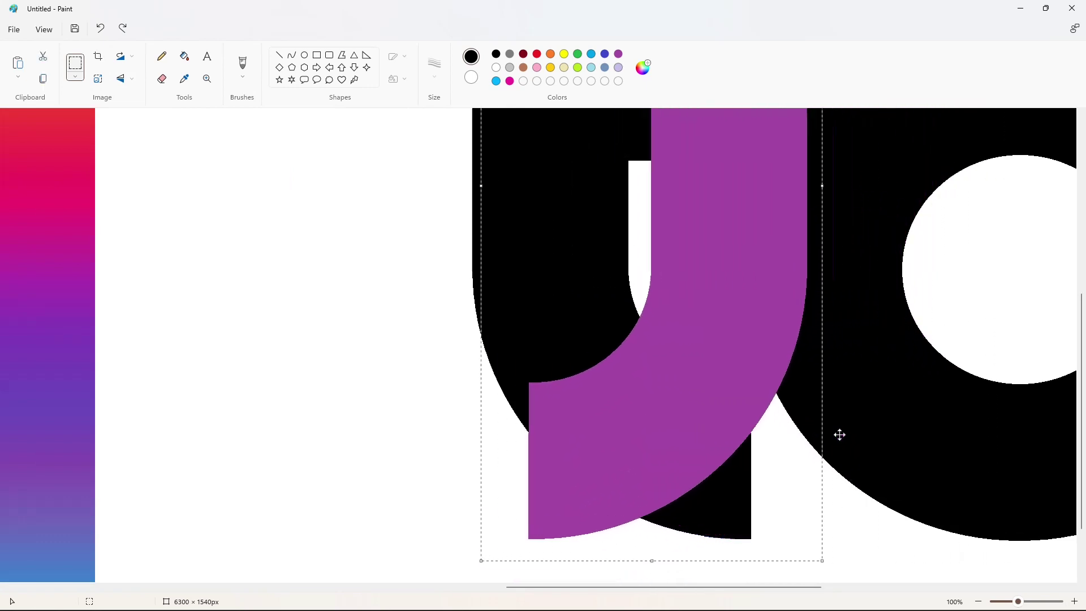
scroll(839, 434, right, 5)
scroll(837, 434, up, 5)
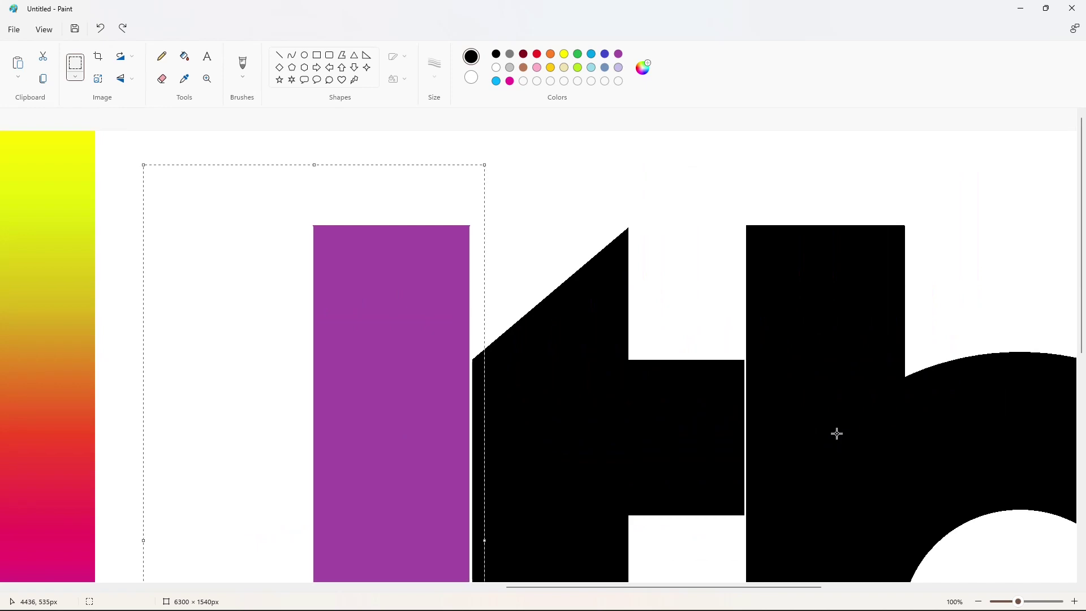
click(837, 433)
Fill the mirrored hooked stem of the j with black.
scroll(837, 433, down, 2)
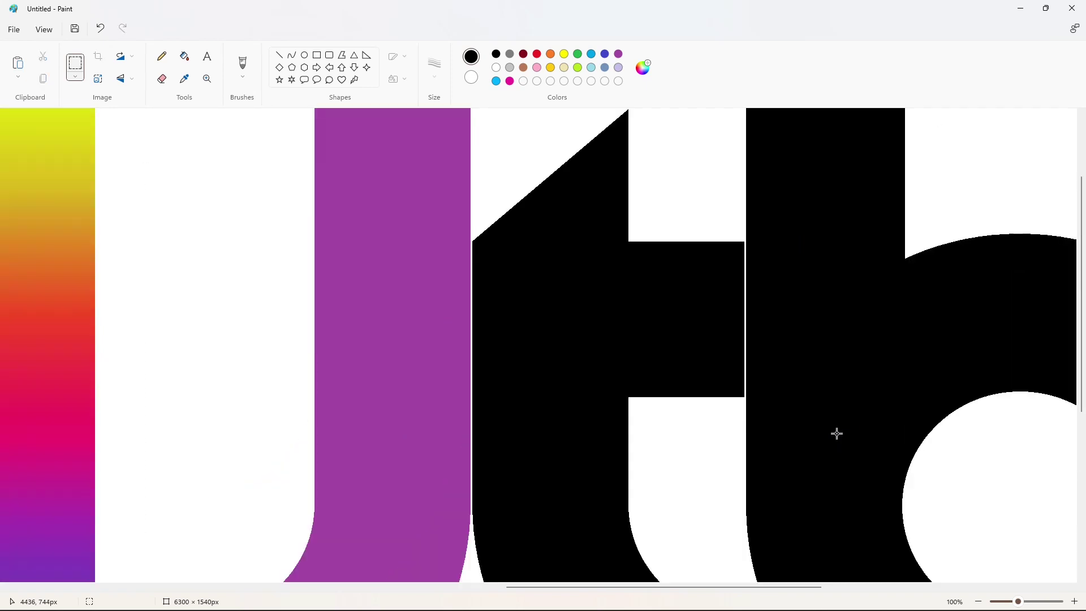
click(494, 69)
click(469, 155)
key(ctrl+z)
click(496, 55)
click(382, 285)
Shorten the j to the t's lower slant corner with a 5 px white horizontal line about 314 px long, filling the part above white.
click(280, 55)
click(435, 67)
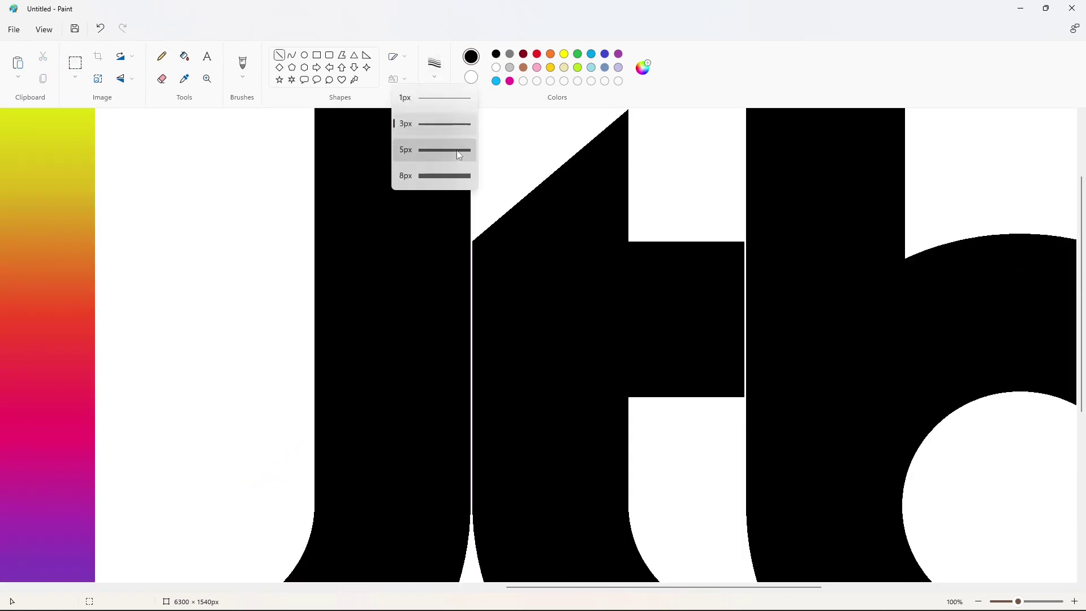
click(456, 151)
drag(295, 240, 294, 239)
click(496, 67)
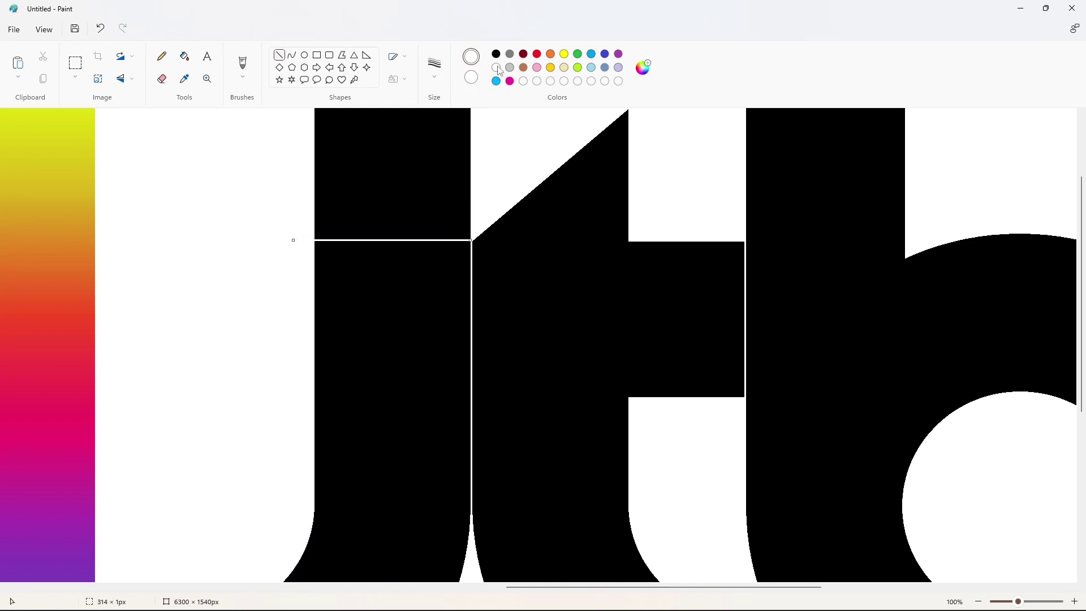
click(184, 56)
click(365, 150)
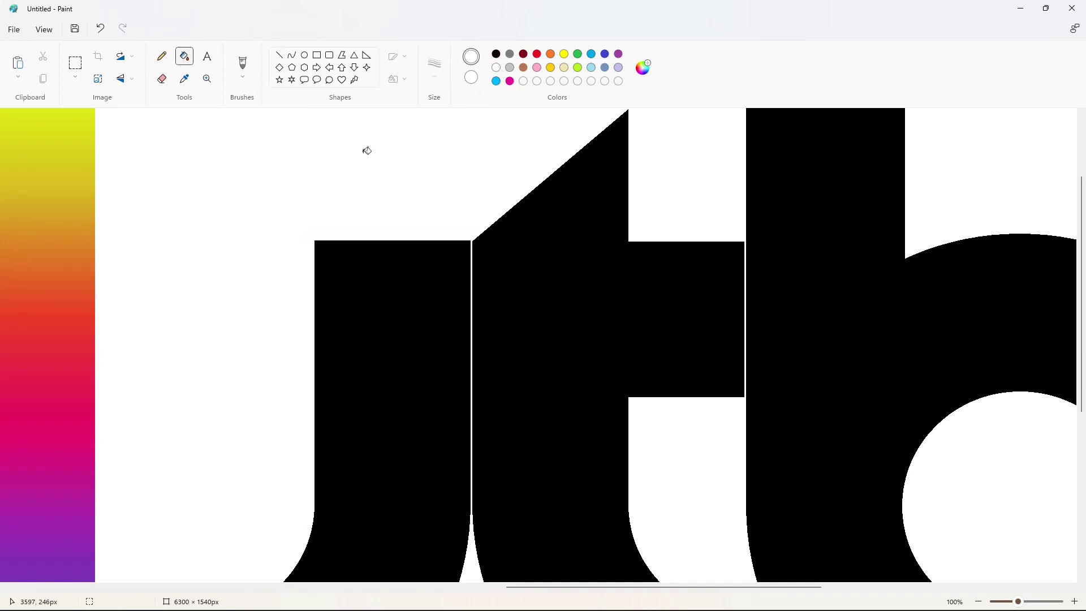
scroll(762, 450, down, 2)
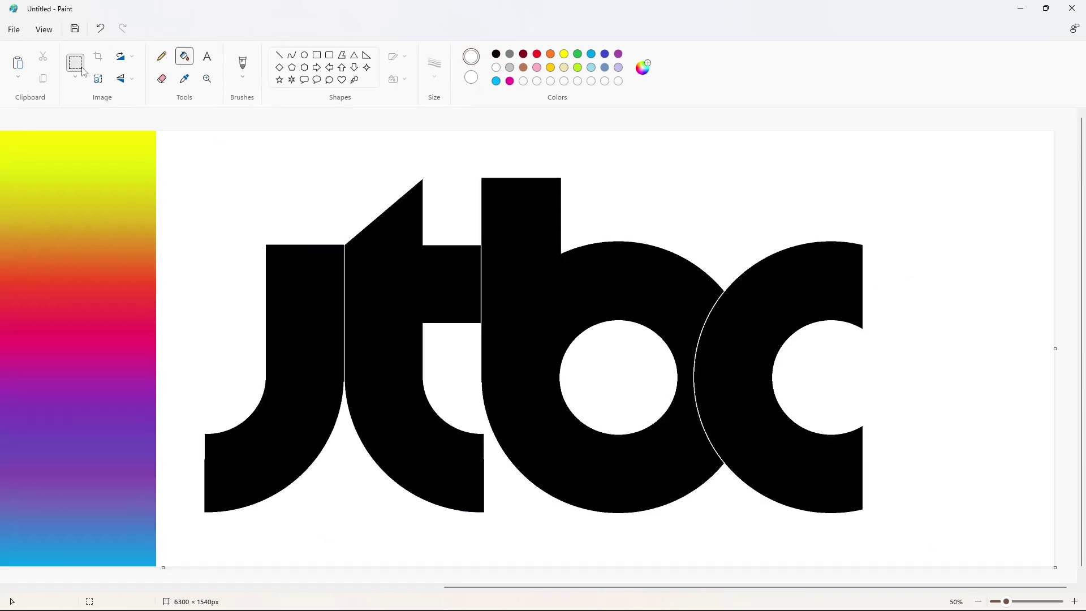
Draw a purple rectangle about 3013 × 1489 px around the jtbc letters and fill the background and the b's hole purple.
click(618, 53)
click(316, 55)
drag(158, 135, 1010, 556)
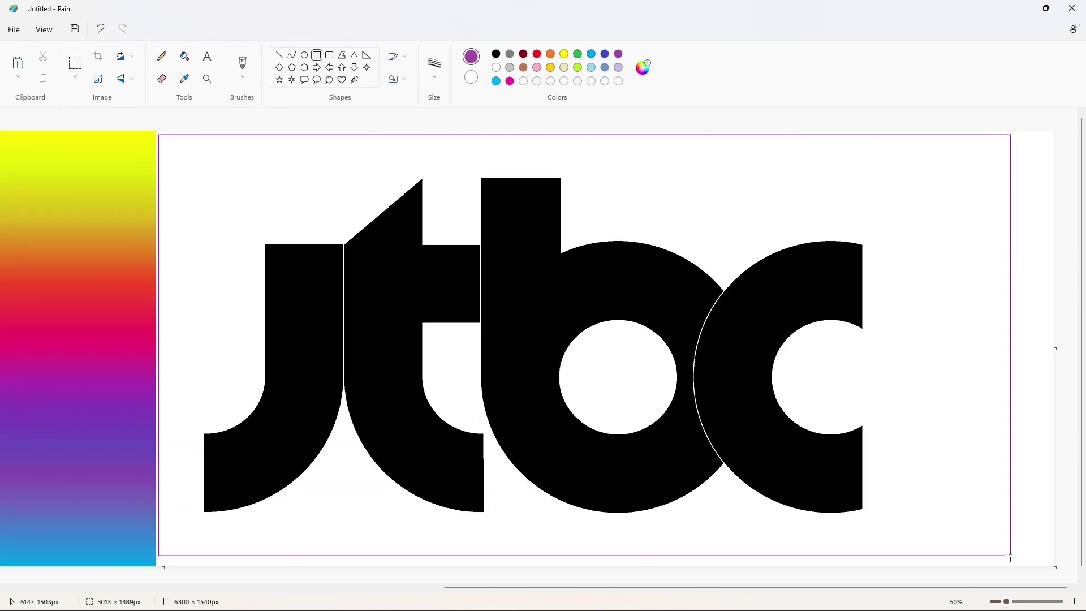
click(185, 57)
click(322, 181)
click(599, 359)
Fill the letters j, t, b and c with white.
click(496, 67)
click(311, 294)
click(373, 298)
click(513, 302)
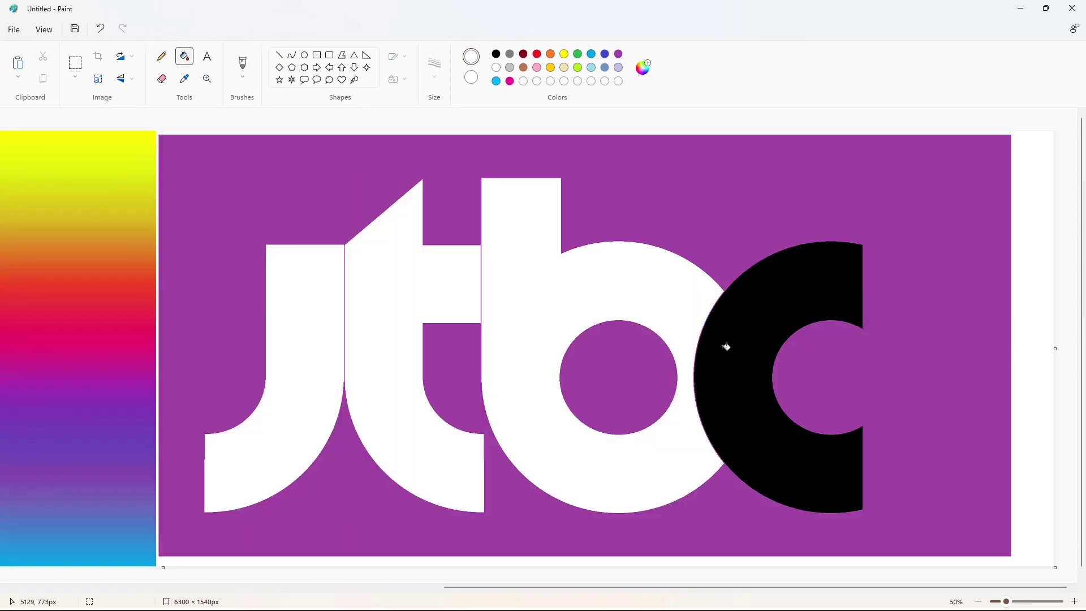
click(724, 347)
Recolor the background around the letters and the b's hole dark red.
click(523, 53)
click(686, 192)
click(629, 360)
click(79, 65)
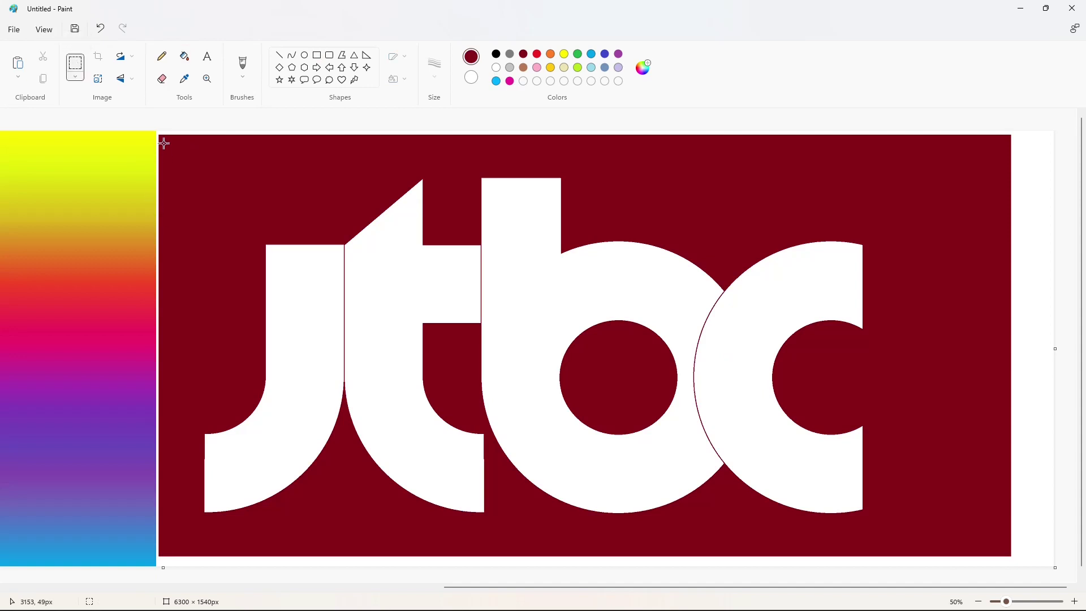
drag(164, 142, 955, 538)
key(ctrl+c)
drag(696, 588, 249, 588)
key(ctrl+v)
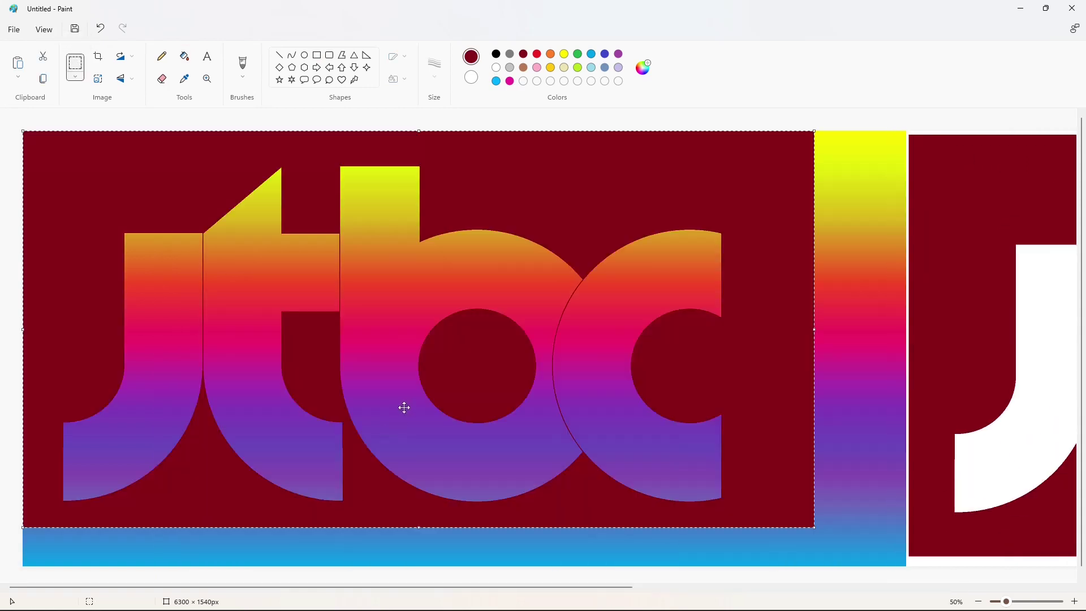
key(ctrl+z)
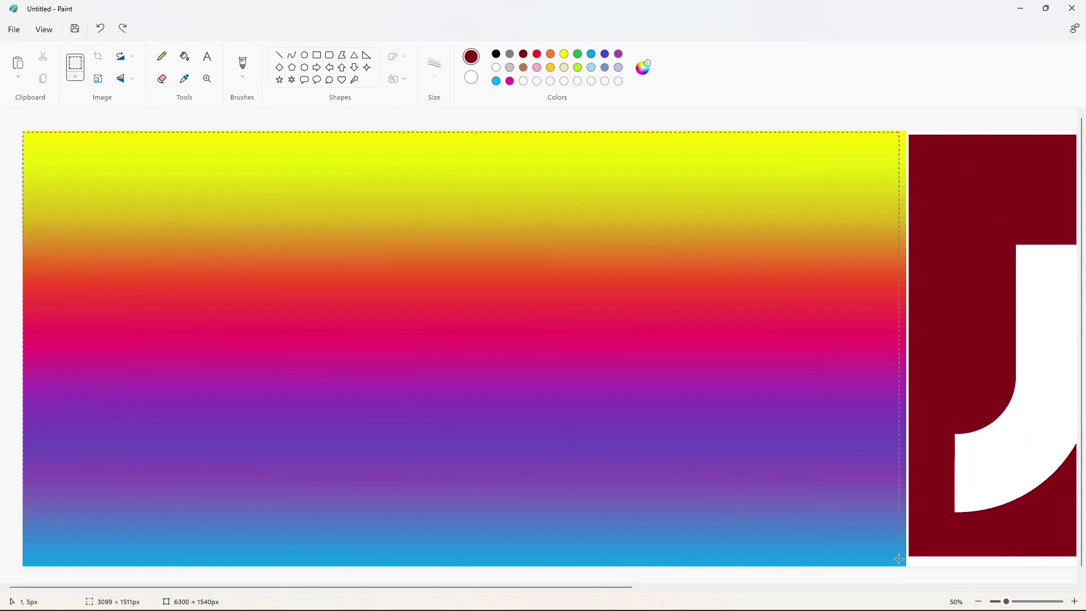
Paste a copy of the rainbow gradient over itself, compress it to about 3098 × 1266 px and center it vertically on the original.
mouse_move(600, 587)
mouse_down()
mouse_move(651, 588)
mouse_move(638, 599)
mouse_move(600, 595)
mouse_up()
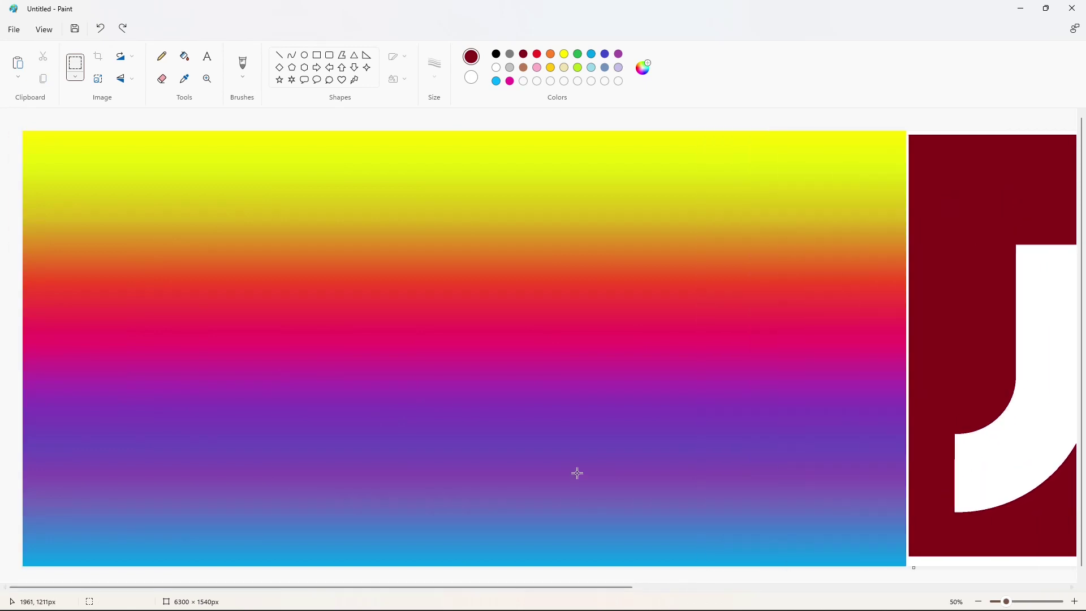
key(ctrl+v)
drag(461, 557, 466, 485)
drag(499, 403, 502, 424)
drag(507, 587, 714, 597)
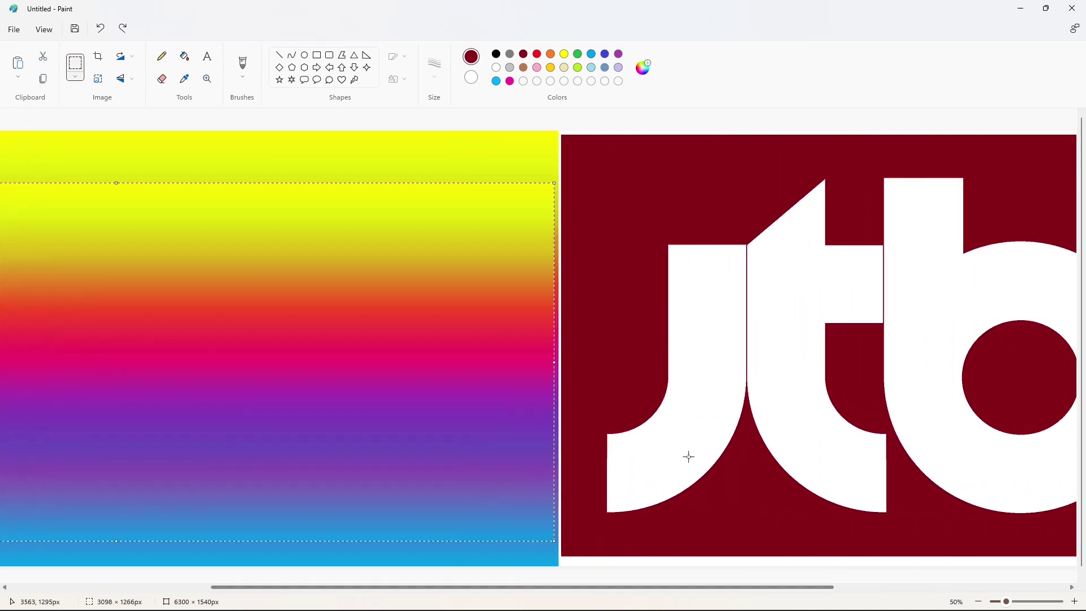
click(688, 456)
Copy the dark red logo area and paste it over the compressed gradient so the colors show through the letters.
drag(645, 588, 805, 589)
click(77, 66)
mouse_move(272, 139)
mouse_down()
mouse_move(743, 501)
mouse_move(1063, 546)
mouse_up()
key(ctrl+c)
drag(860, 589, 489, 589)
key(ctrl+v)
drag(400, 384, 412, 408)
click(888, 435)
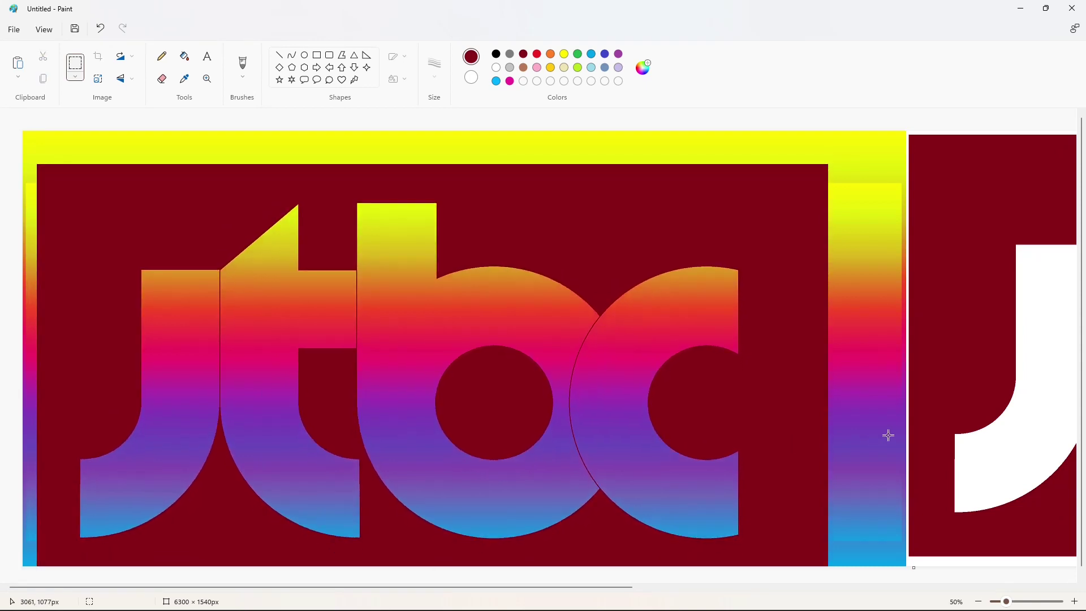
Copy the gradient-lettered logo area of about 2769 × 1395 px and clear the canvas by shrinking it and enlarging it to 3652 × 1534 px.
drag(40, 169, 824, 561)
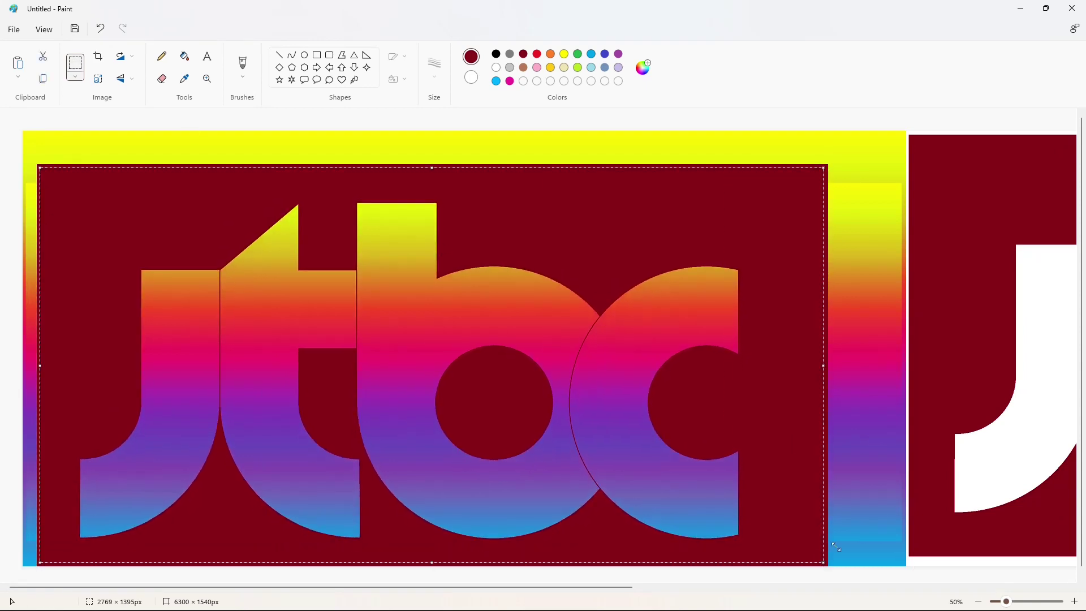
click(950, 524)
click(978, 601)
drag(916, 238, 49, 224)
drag(36, 350, 36, 223)
click(1074, 601)
drag(78, 316, 1056, 565)
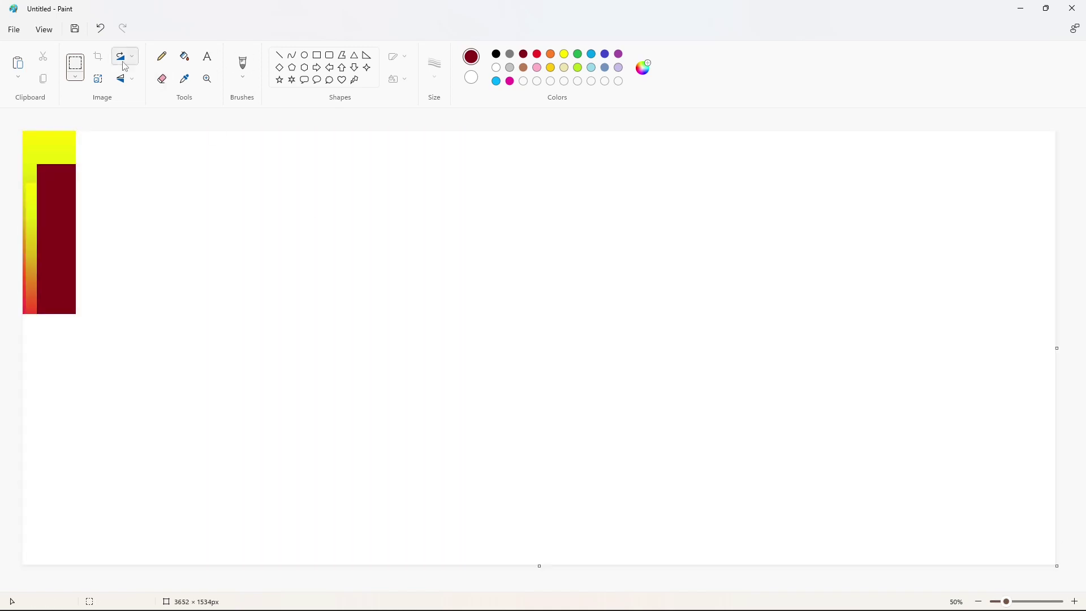
Cover the leftover corner artwork with white and paste the copied logo near the middle of the canvas.
click(316, 55)
key(ctrl+v)
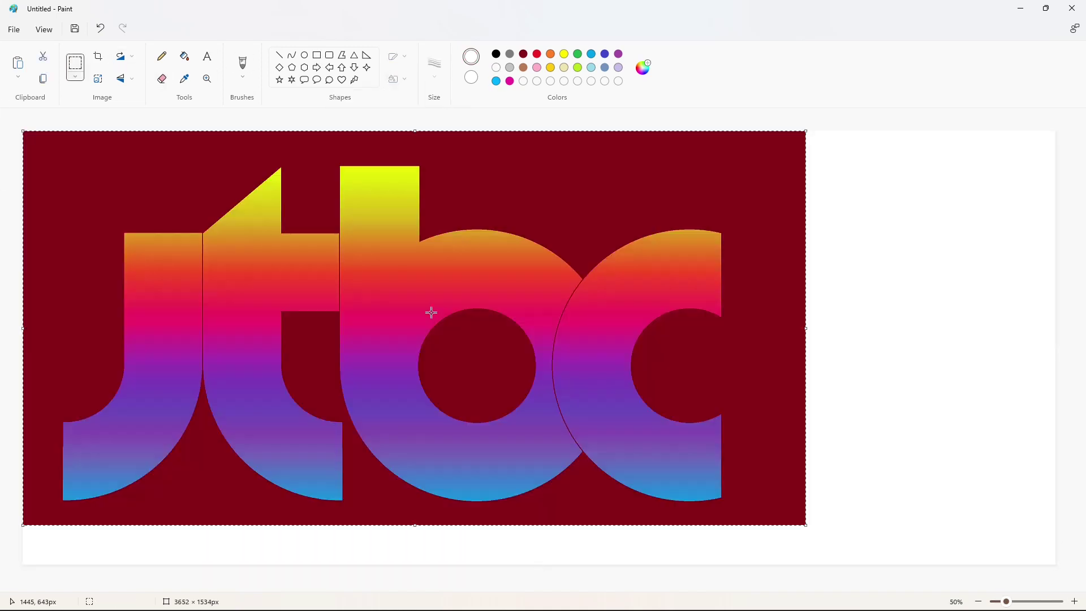
drag(431, 311, 538, 345)
click(994, 357)
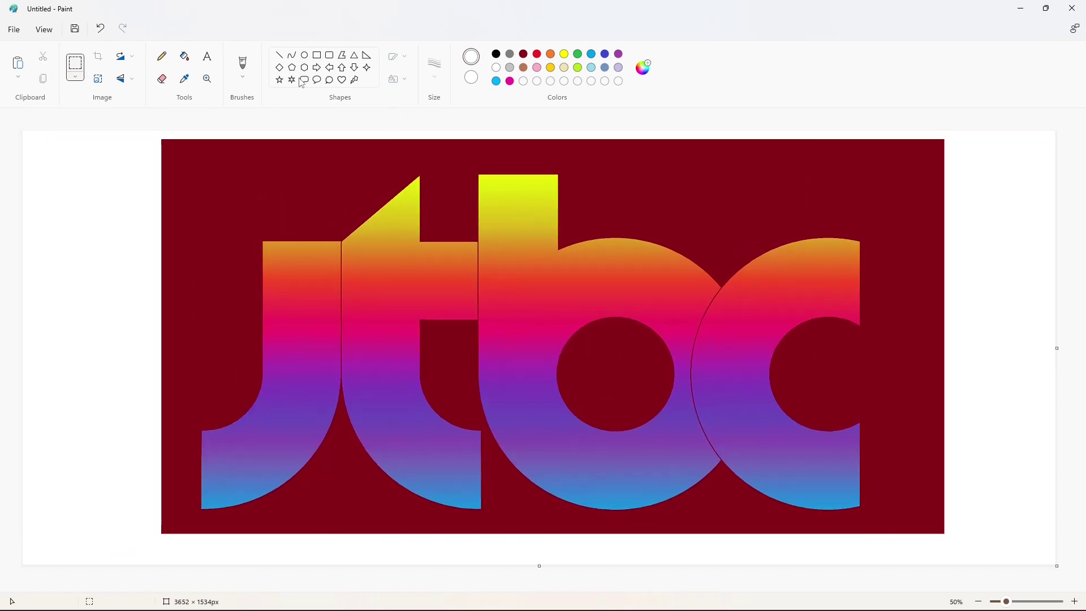
Fill the dark red background and the b's hole with white.
click(185, 56)
click(616, 364)
click(731, 202)
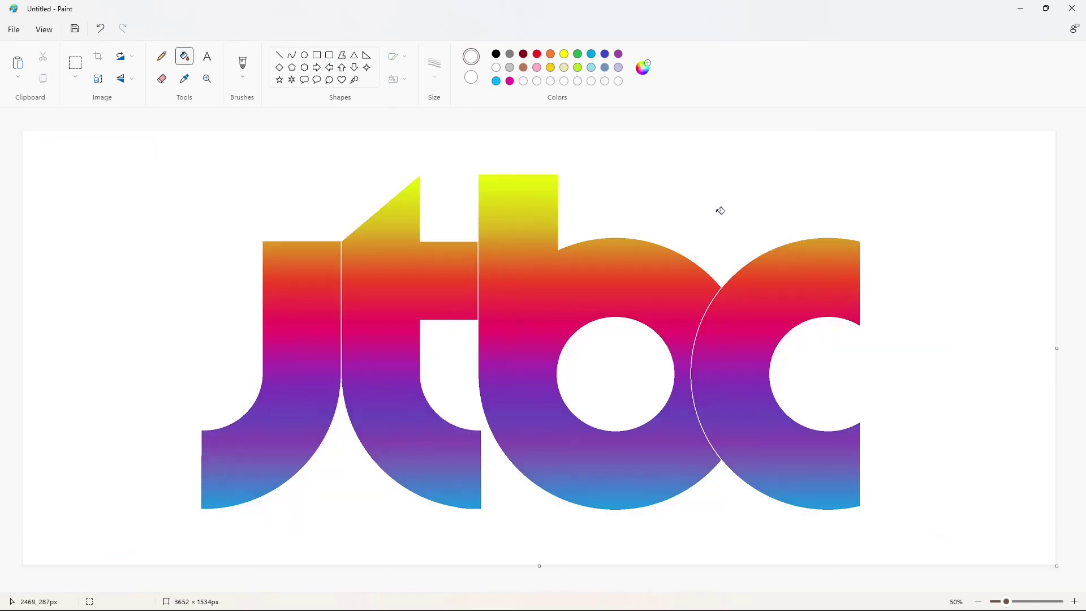